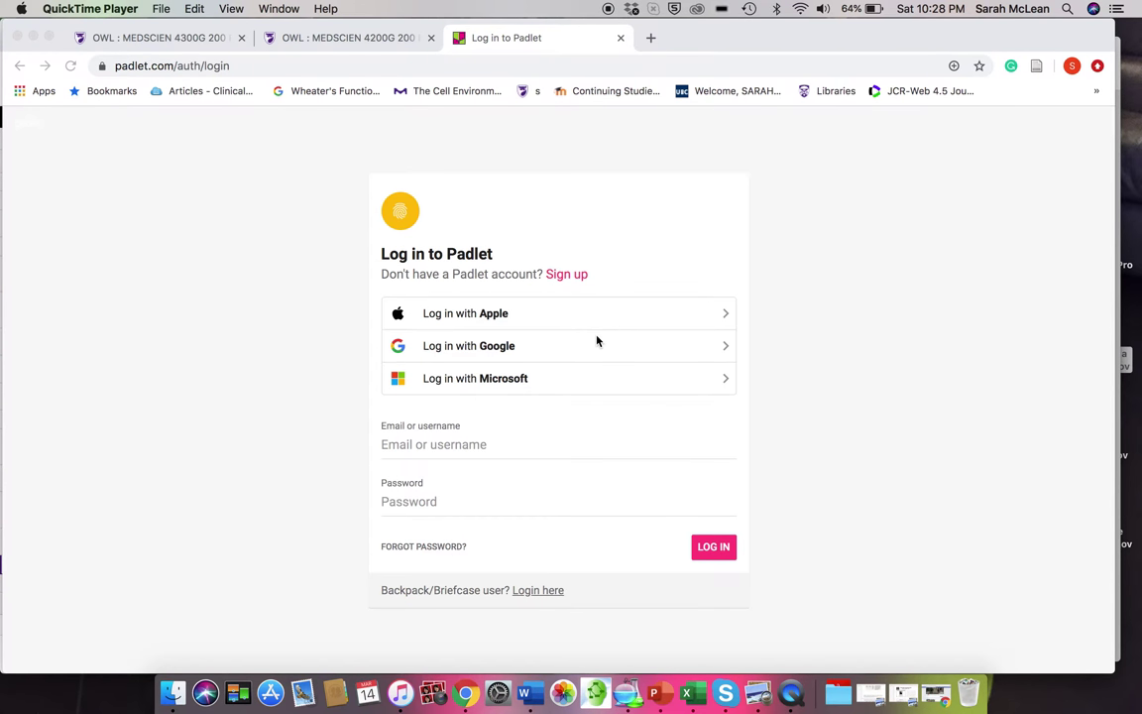
# Log in to Padlet with the first listed Google account and open the existing padlet about what was learned from the talk.
pyautogui.click(464, 347)
pyautogui.click(474, 346)
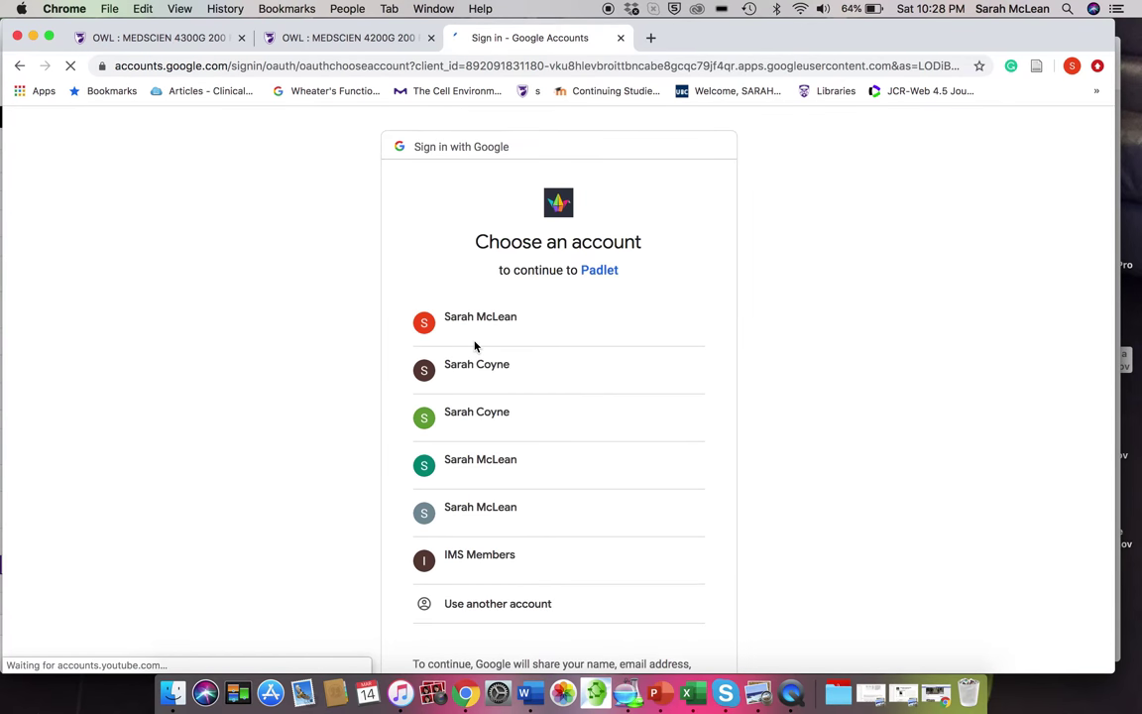
pyautogui.click(480, 329)
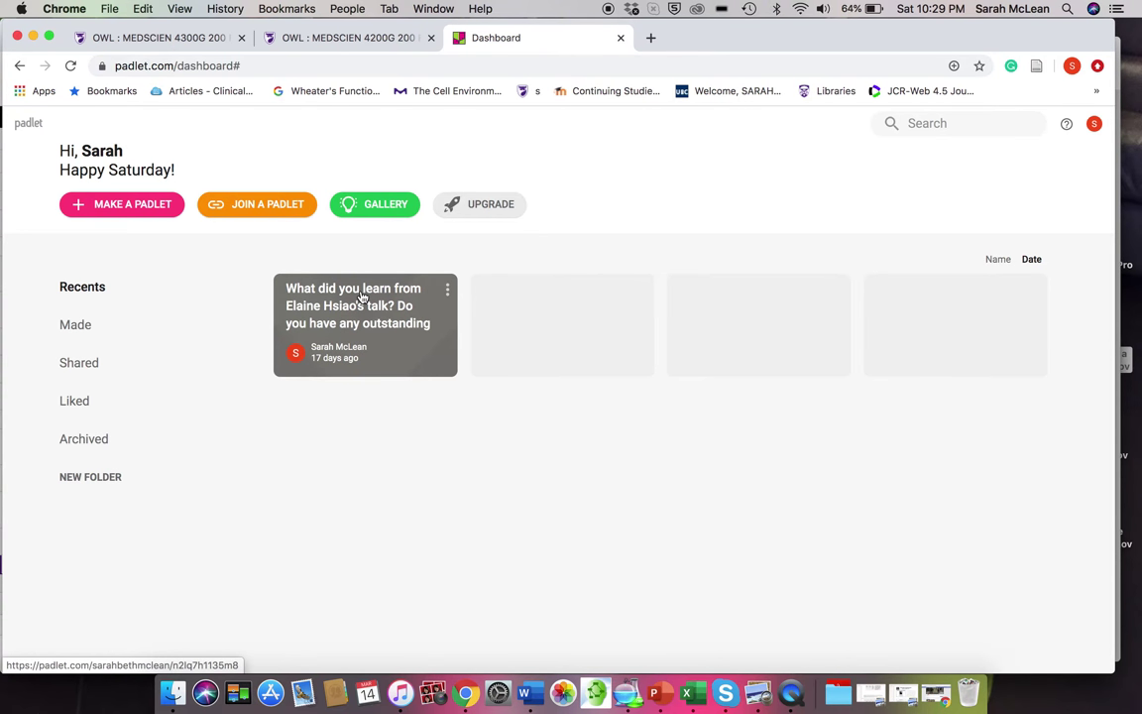
pyautogui.click(362, 296)
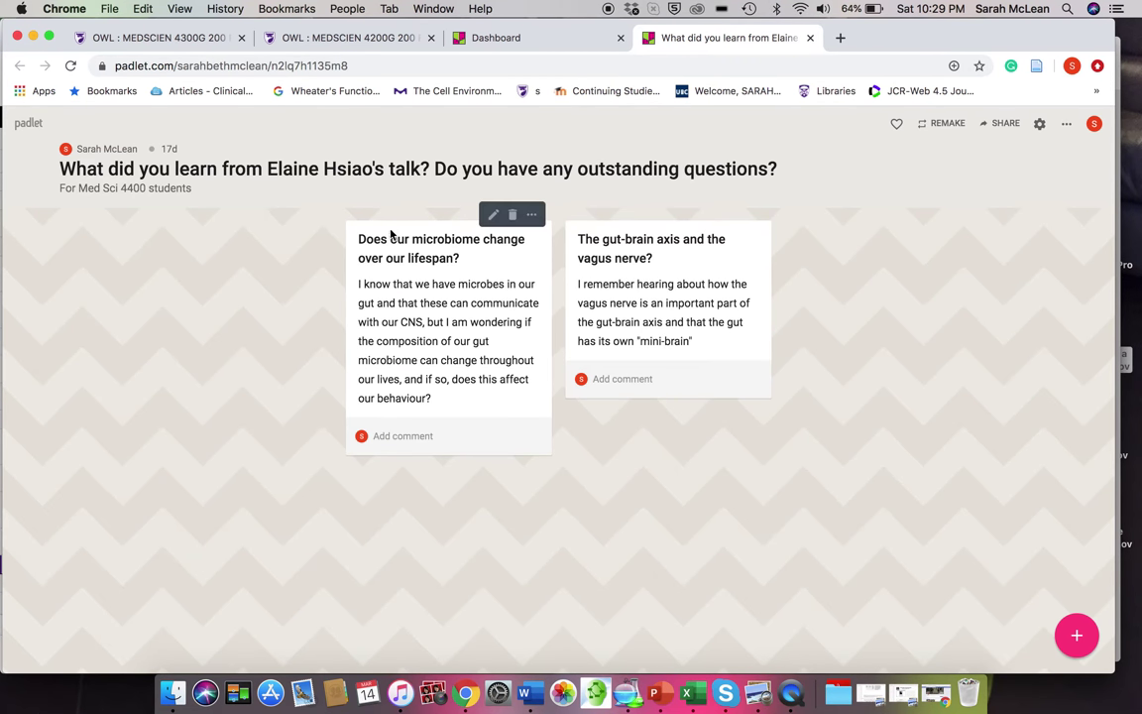
pyautogui.moveTo(531, 266)
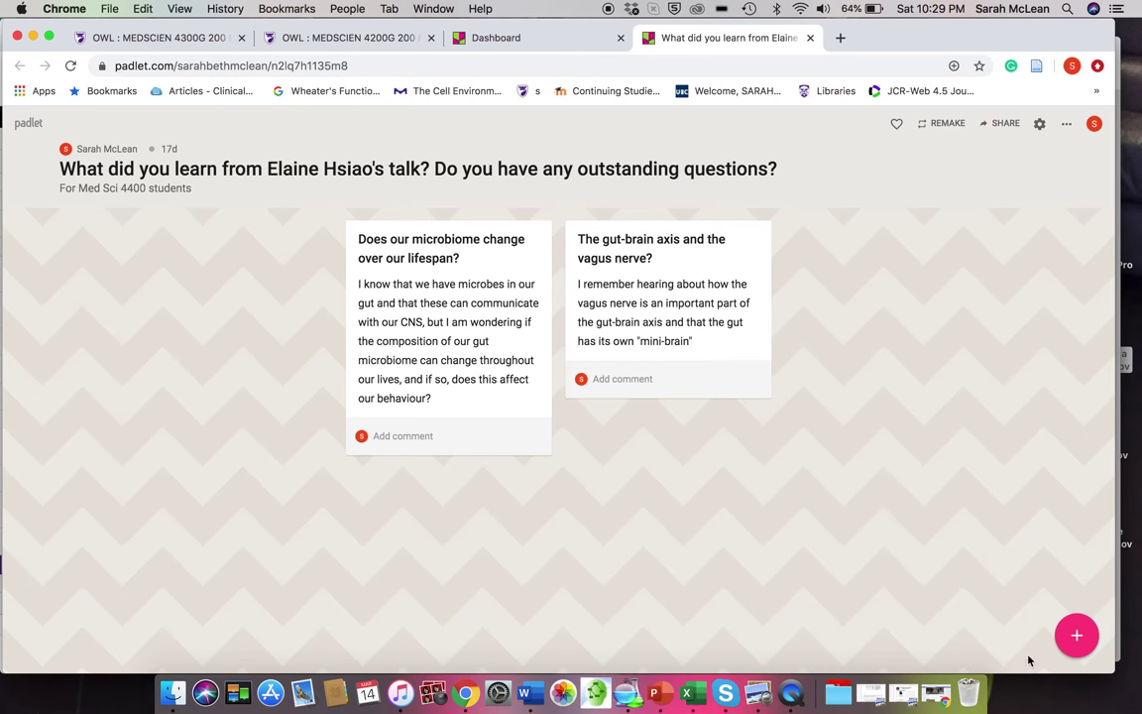
# Add a new post to the padlet with the title "Microbiome and diet?".
pyautogui.click(1076, 640)
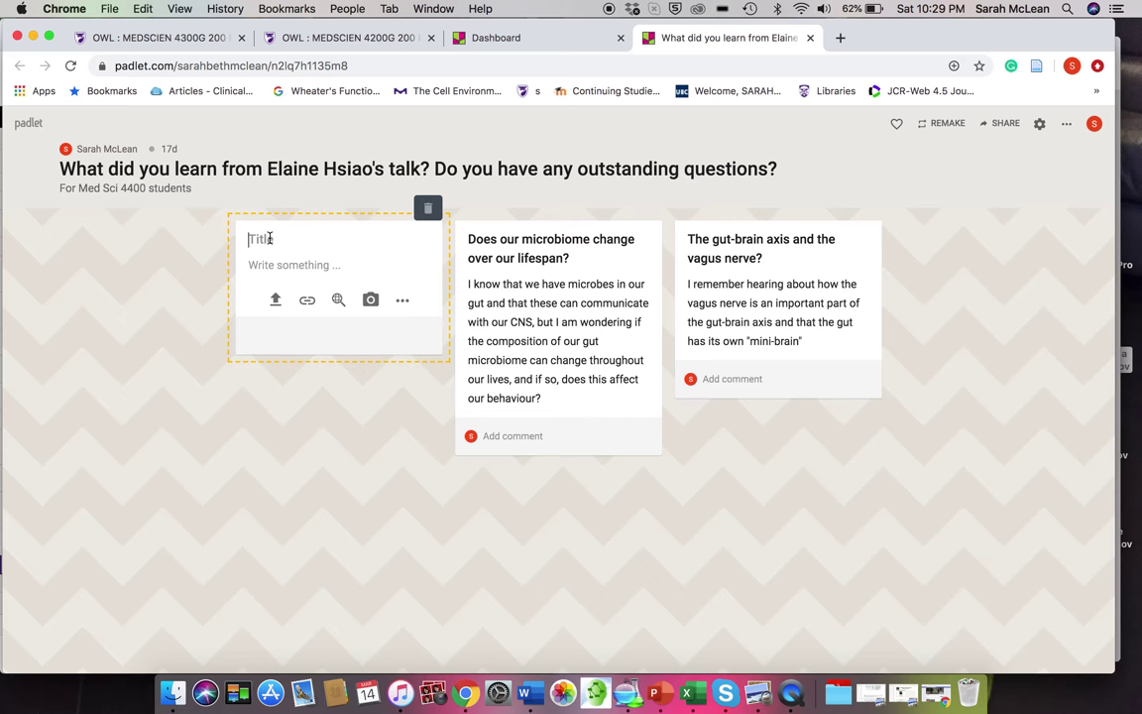
pyautogui.write('Microbiome and e')
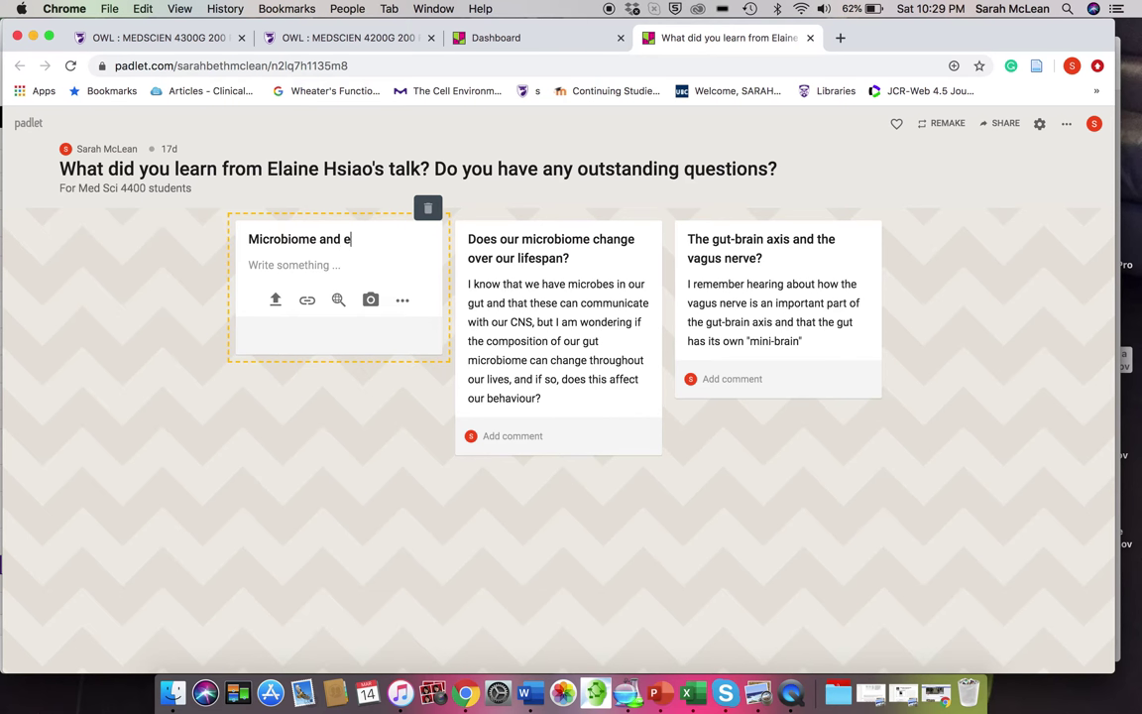
pyautogui.press('BackSpace')
pyautogui.write('ei')
pyautogui.press('BackSpace')
pyautogui.press('BackSpace')
pyautogui.write('diet?')
# Write "Does one's microbiome change if you drastically change your diet?" as the new post's body and publish it.
pyautogui.click(279, 268)
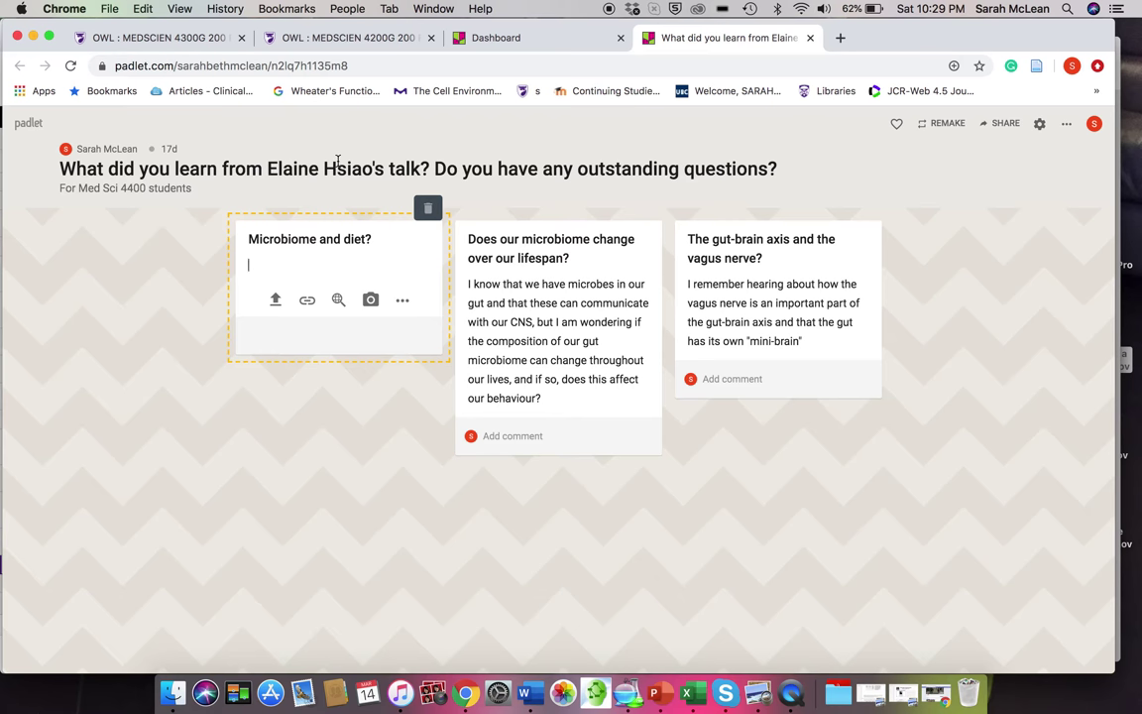
pyautogui.write("Does one's d")
pyautogui.press('BackSpace')
pyautogui.write('microbiome')
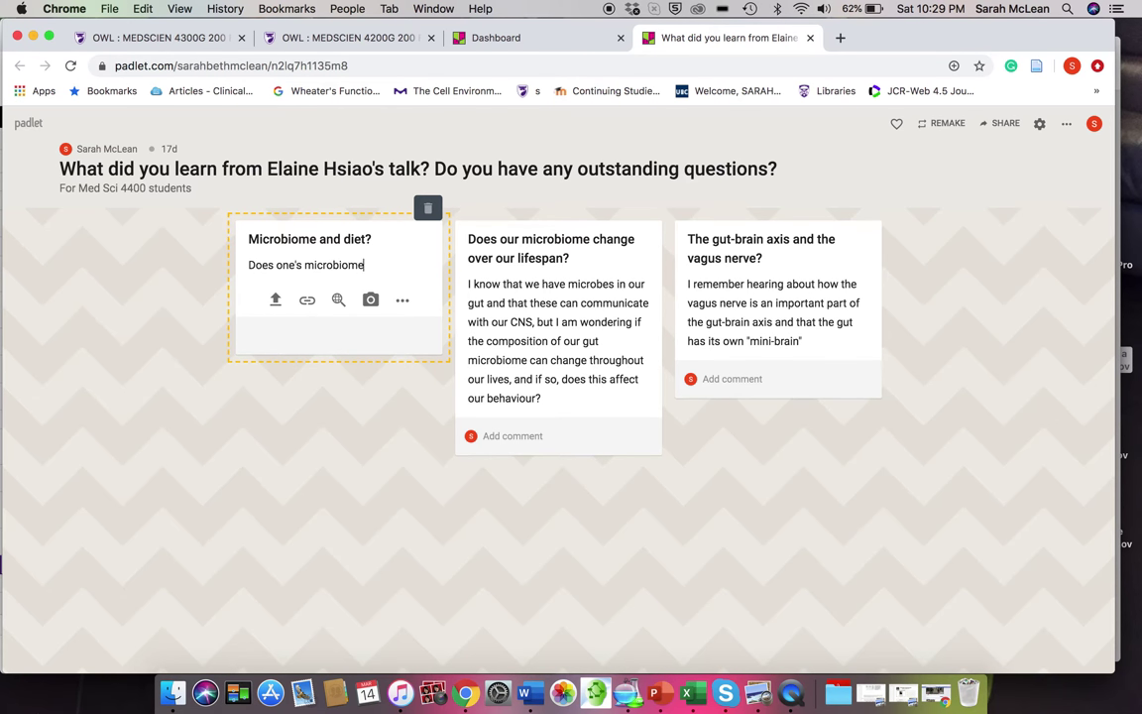
pyautogui.write(' change if you ')
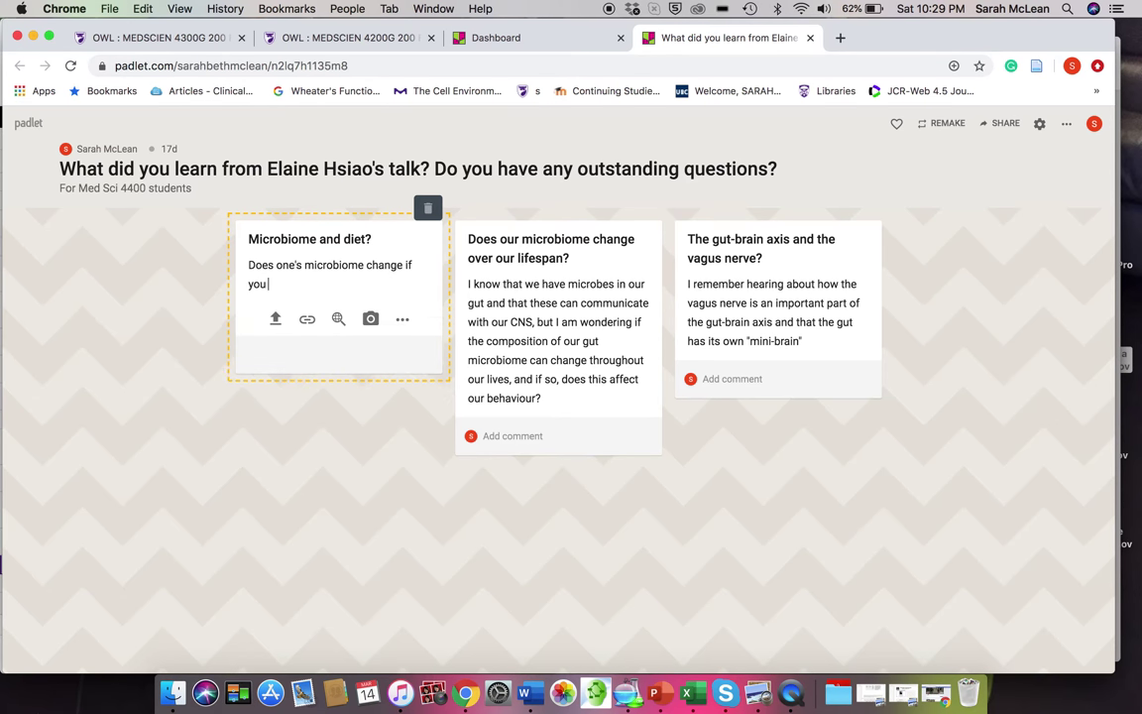
pyautogui.write('drastically change your diet?')
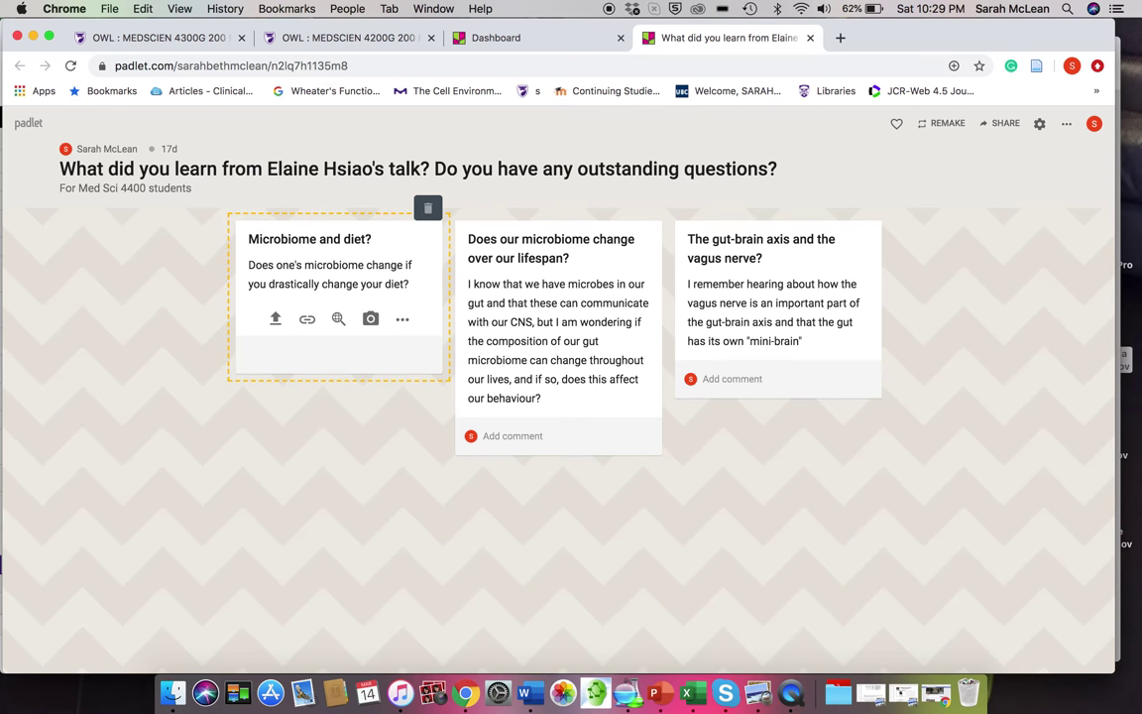
pyautogui.click(342, 397)
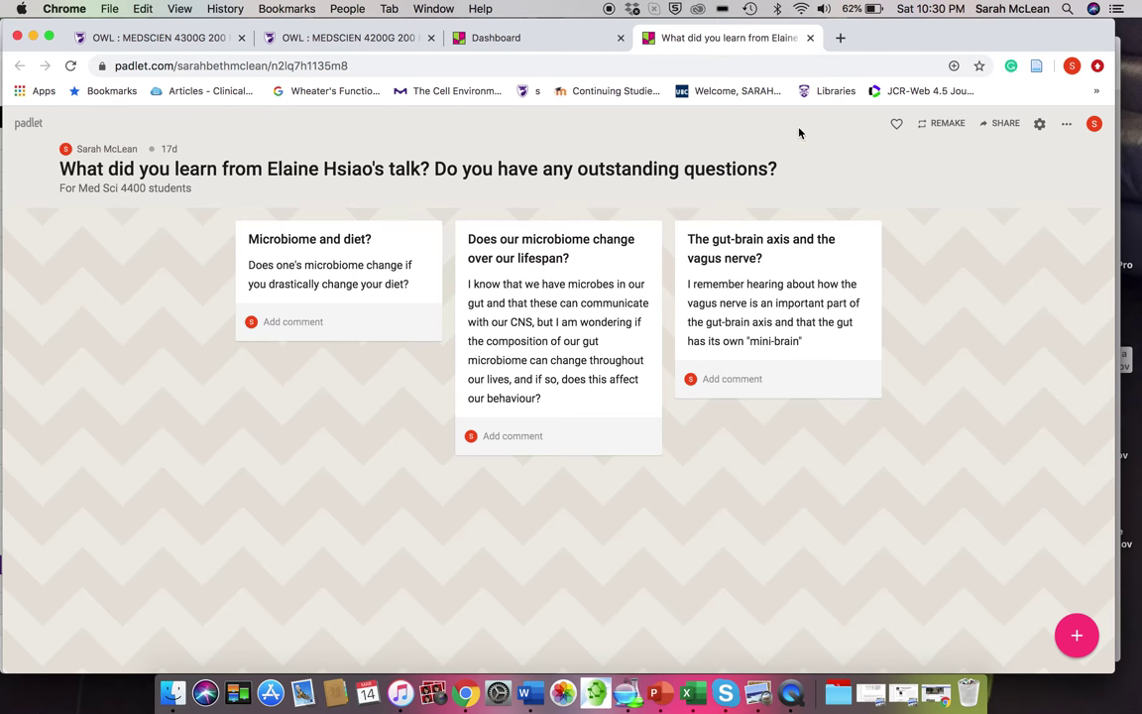
# Close the open padlet, return to the dashboard and make a new padlet with the blank Wall layout.
pyautogui.click(553, 38)
pyautogui.click(810, 38)
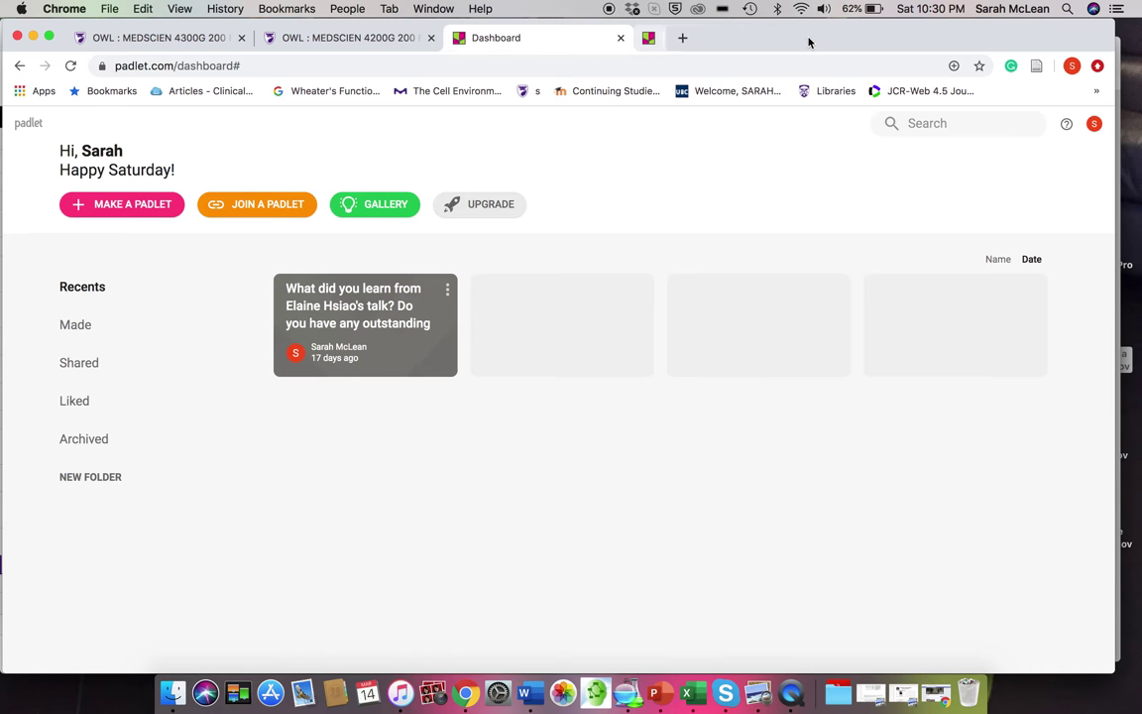
pyautogui.click(129, 207)
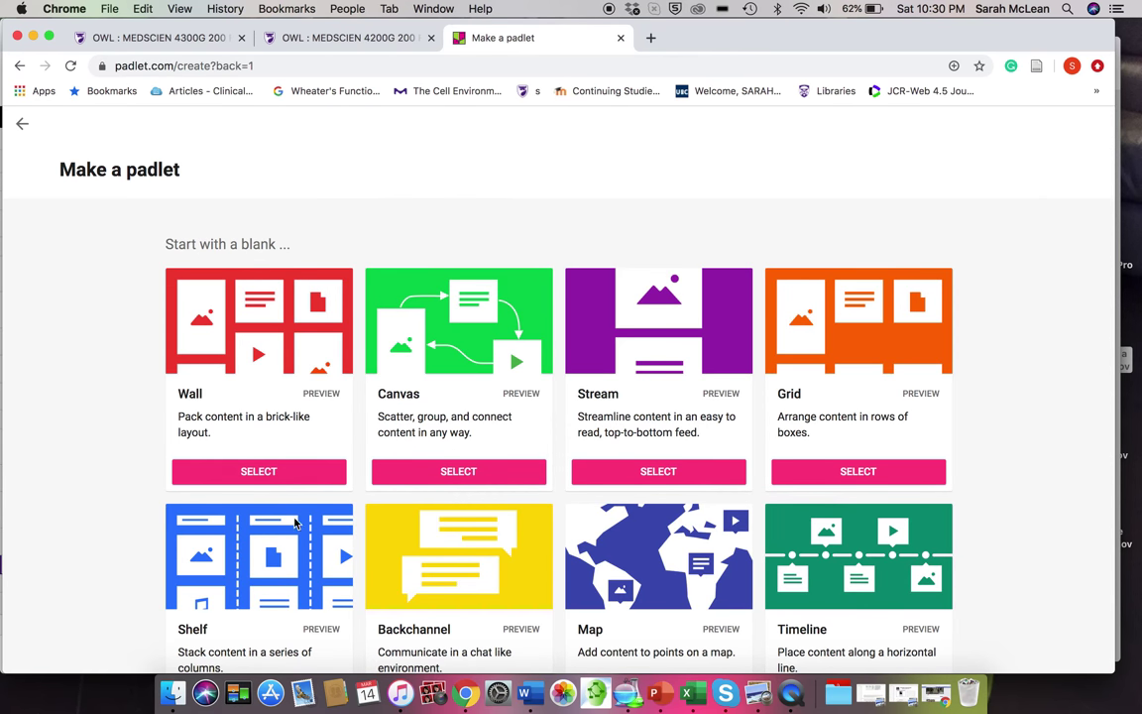
pyautogui.scroll(-3, 433, 423)
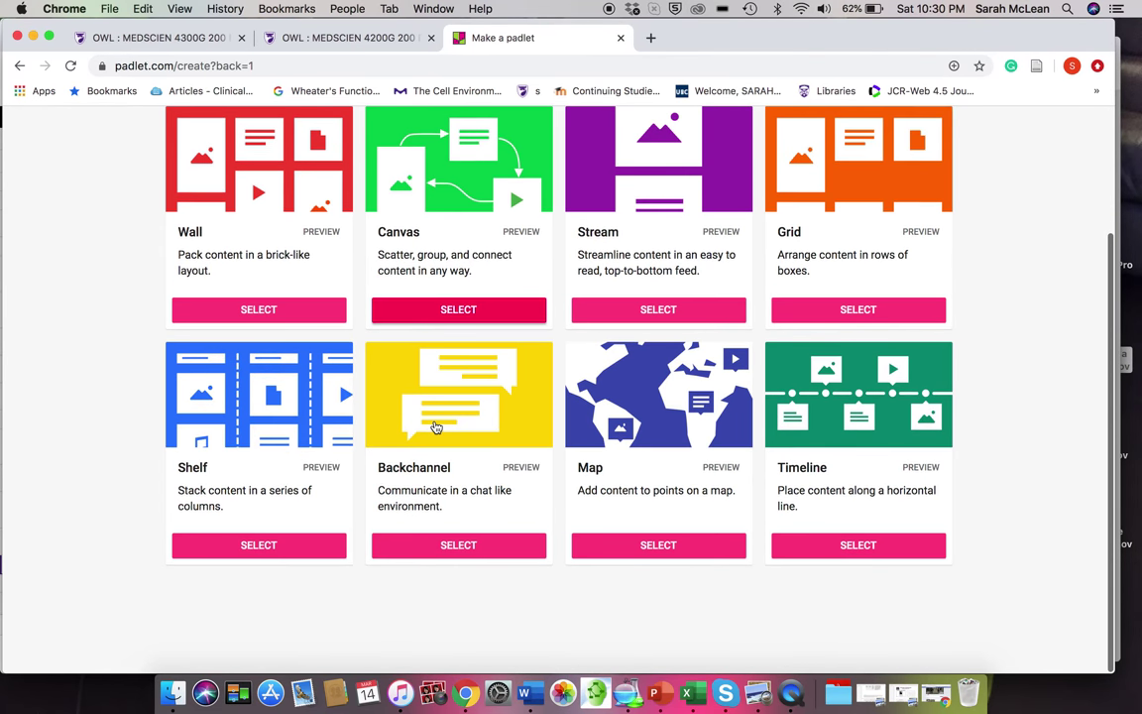
pyautogui.scroll(3, 433, 426)
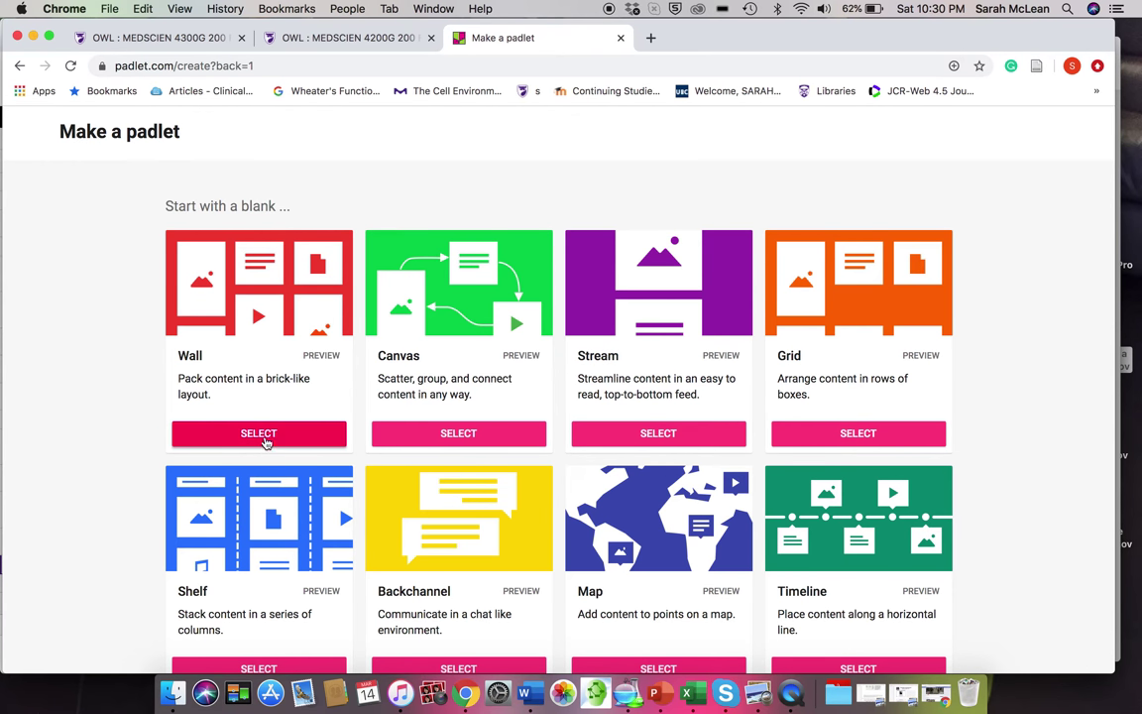
pyautogui.click(260, 436)
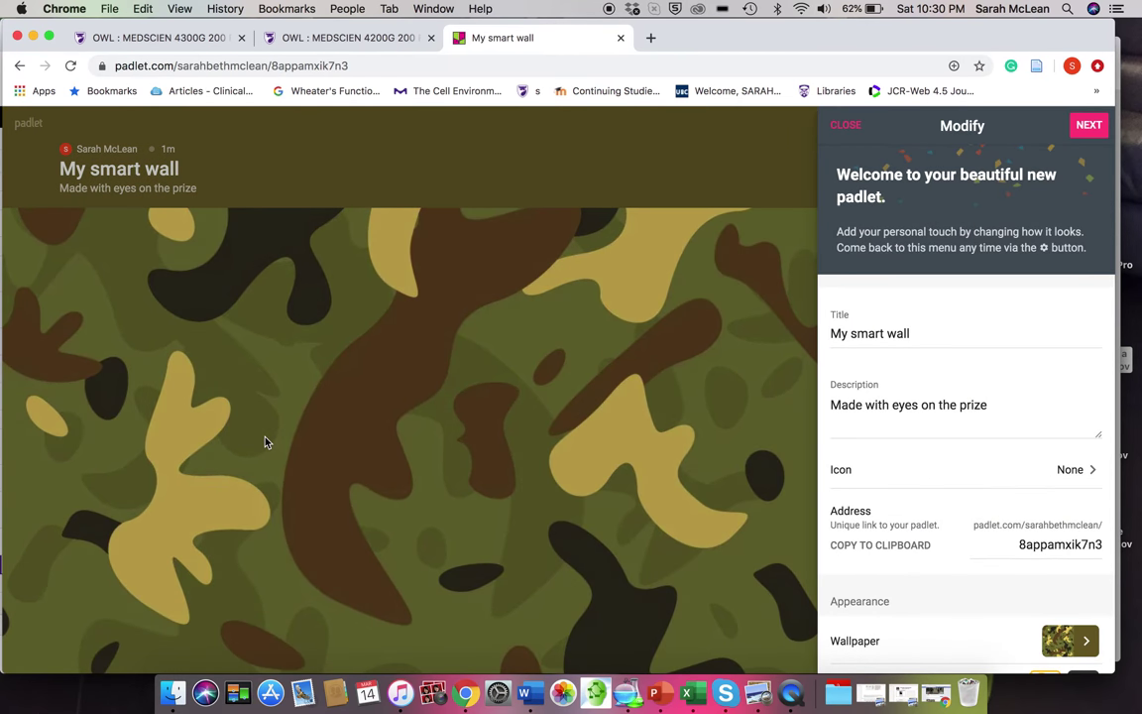
# Replace the new padlet's title with "Do you have any outstanding questions from this week's recorded lecture?".
pyautogui.click(919, 328)
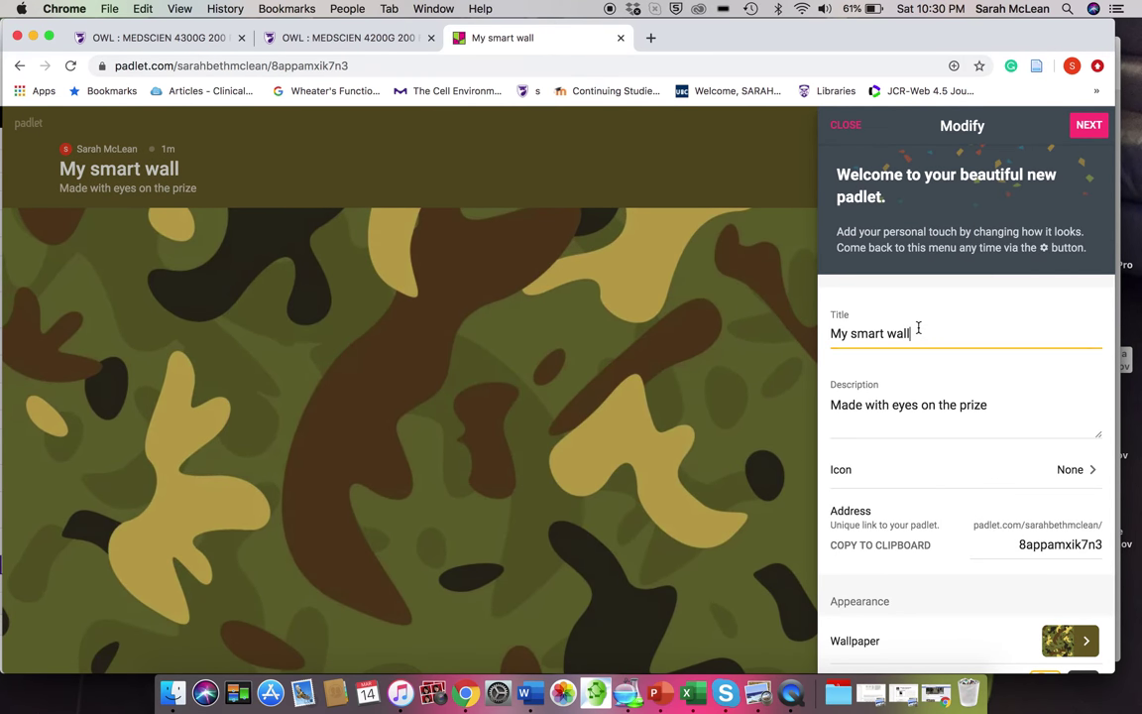
pyautogui.press('BackSpace')
pyautogui.press('BackSpace')
pyautogui.press('BackSpace')
pyautogui.press('BackSpace')
pyautogui.press('BackSpace')
pyautogui.press('BackSpace')
pyautogui.press('BackSpace')
pyautogui.press('BackSpace')
pyautogui.press('BackSpace')
pyautogui.press('BackSpace')
pyautogui.press('BackSpace')
pyautogui.press('BackSpace')
pyautogui.press('BackSpace')
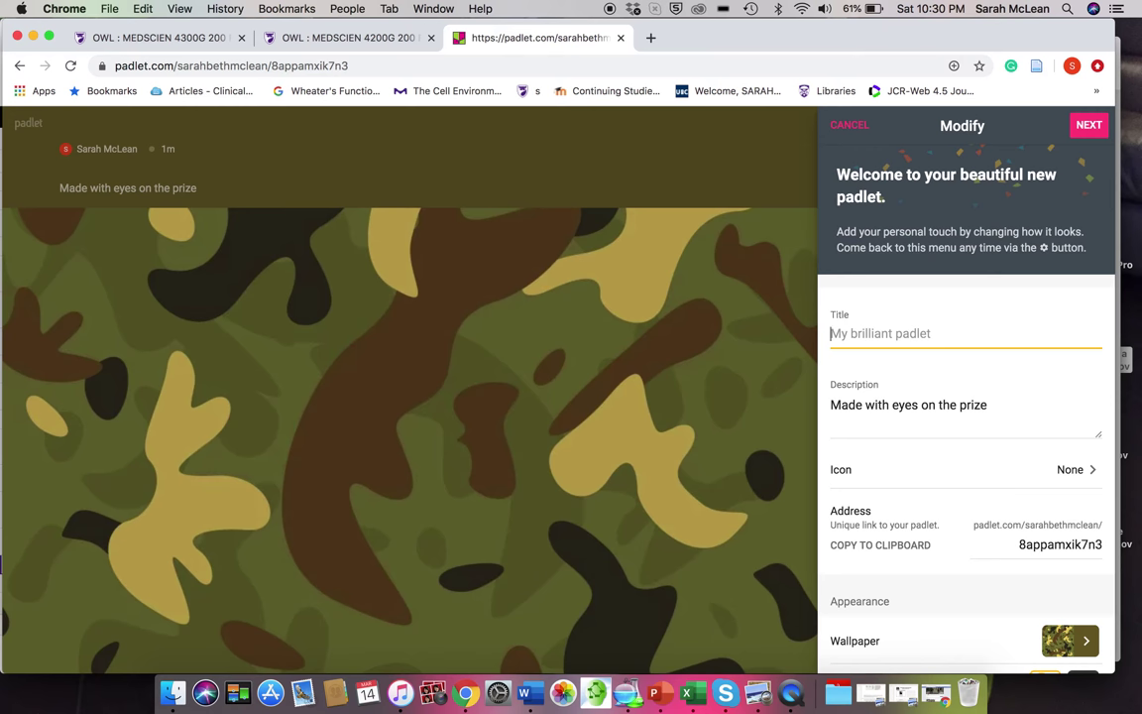
pyautogui.write('Do you have any outstanding ')
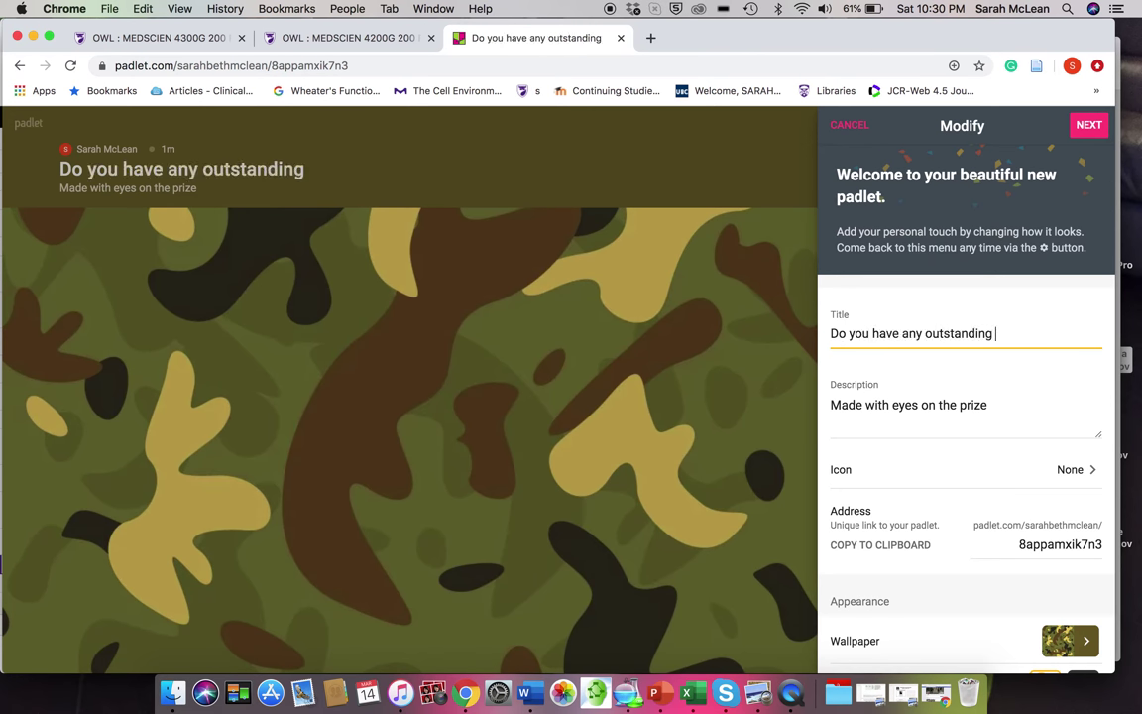
pyautogui.write('questions from this')
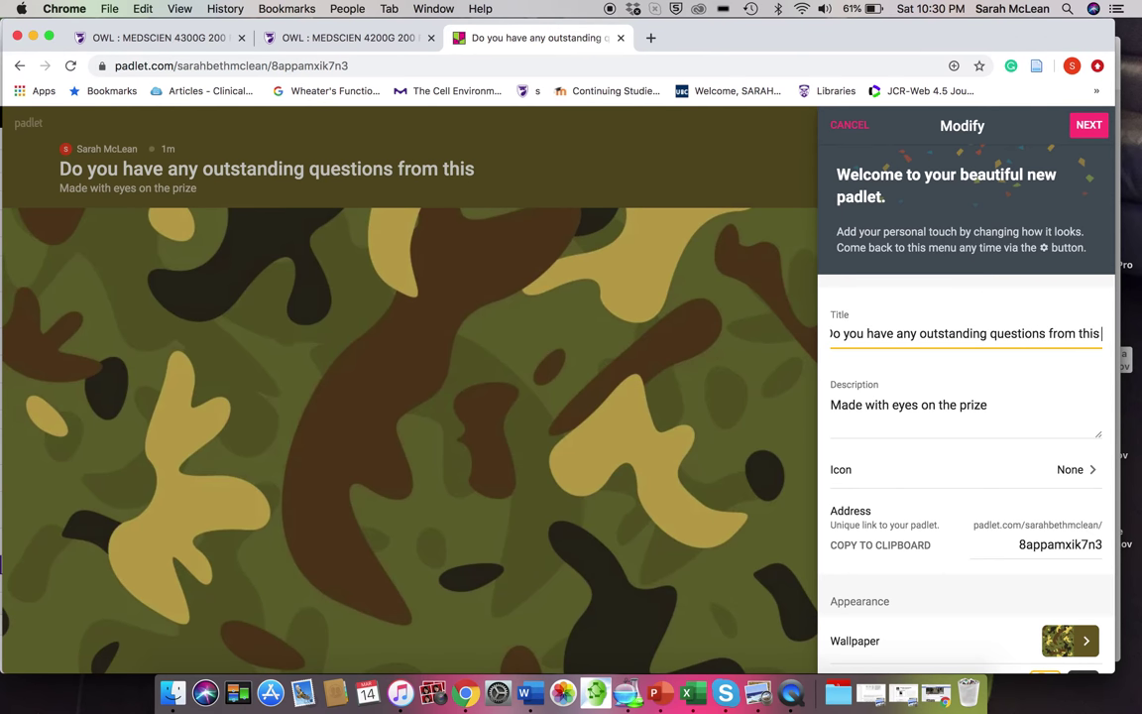
pyautogui.write(" week's rec")
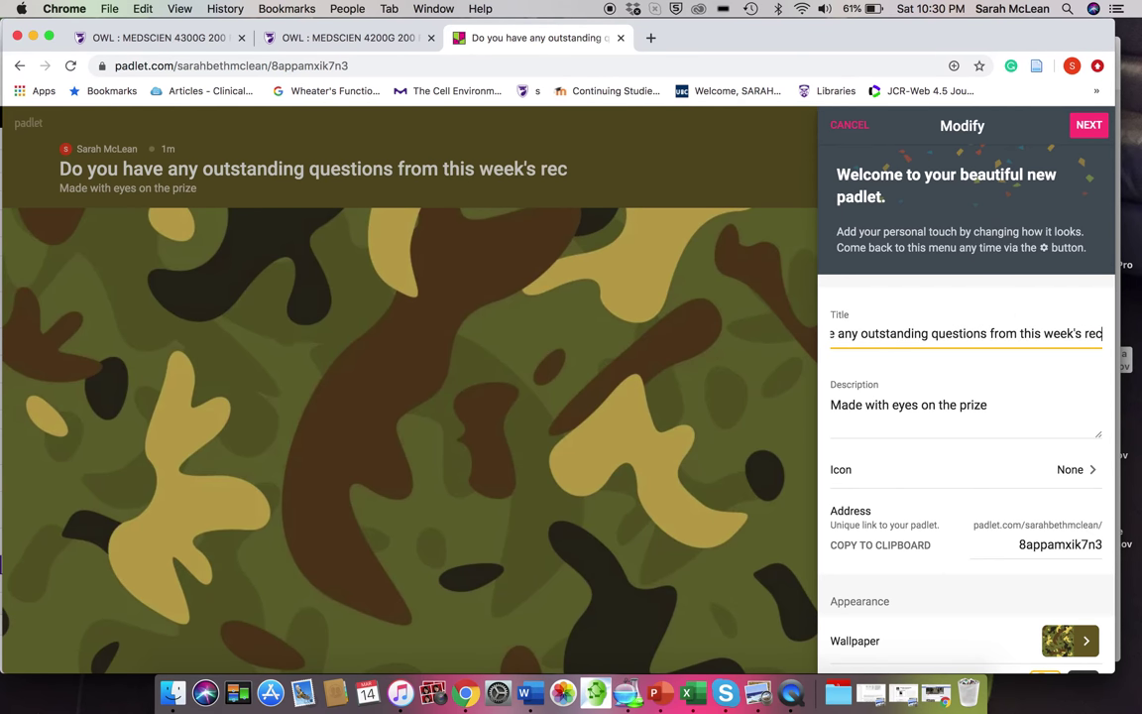
pyautogui.write('orded lecture')
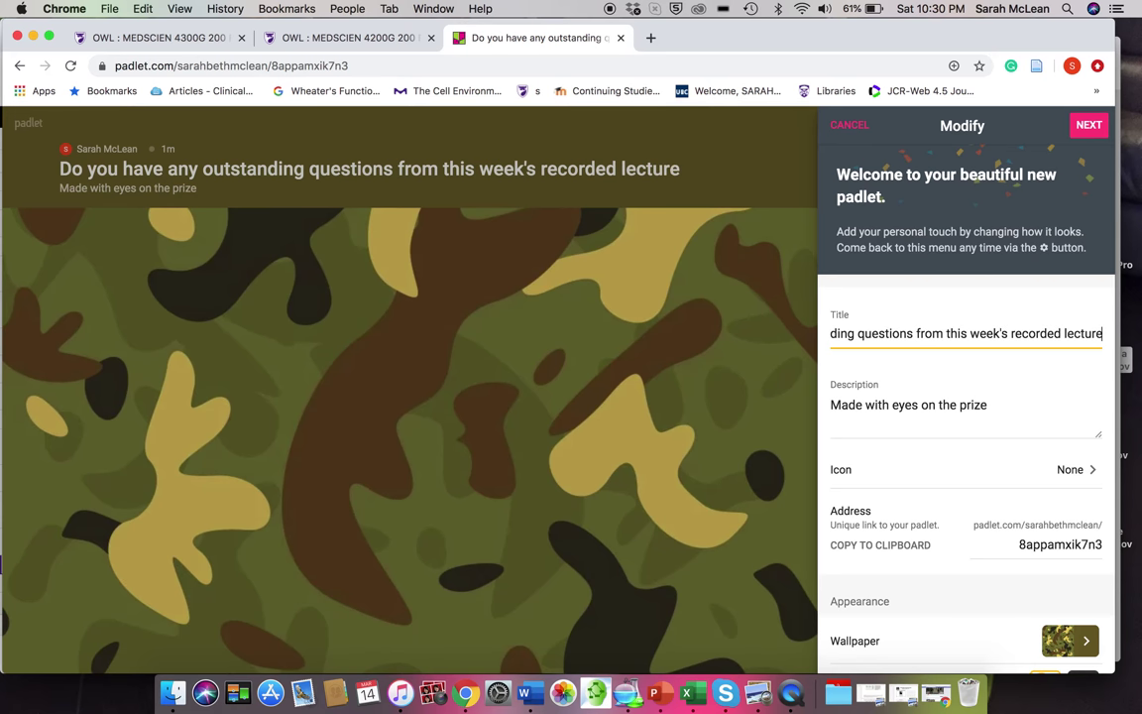
pyautogui.write('?')
# Replace the padlet's description with "Post your questions here.".
pyautogui.click(991, 406)
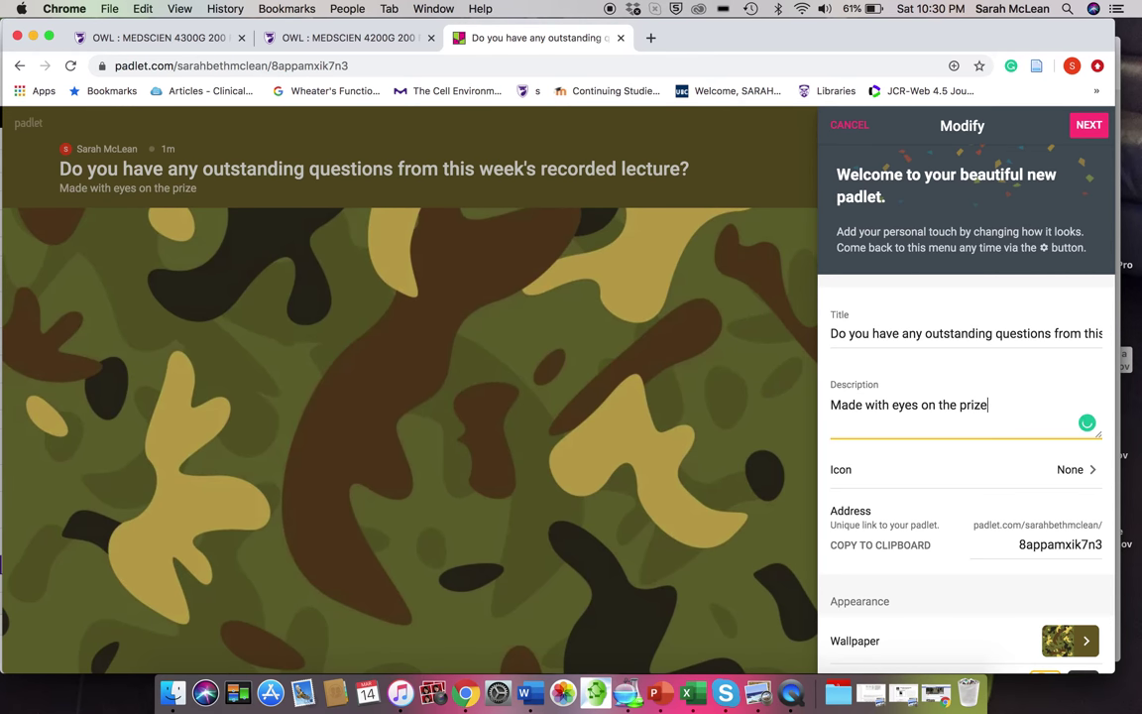
pyautogui.press('BackSpace')
pyautogui.press('BackSpace')
pyautogui.press('BackSpace')
pyautogui.press('BackSpace')
pyautogui.press('BackSpace')
pyautogui.press('BackSpace')
pyautogui.press('BackSpace')
pyautogui.press('BackSpace')
pyautogui.press('BackSpace')
pyautogui.press('BackSpace')
pyautogui.press('BackSpace')
pyautogui.press('BackSpace')
pyautogui.press('BackSpace')
pyautogui.press('BackSpace')
pyautogui.press('BackSpace')
pyautogui.press('BackSpace')
pyautogui.press('BackSpace')
pyautogui.press('BackSpace')
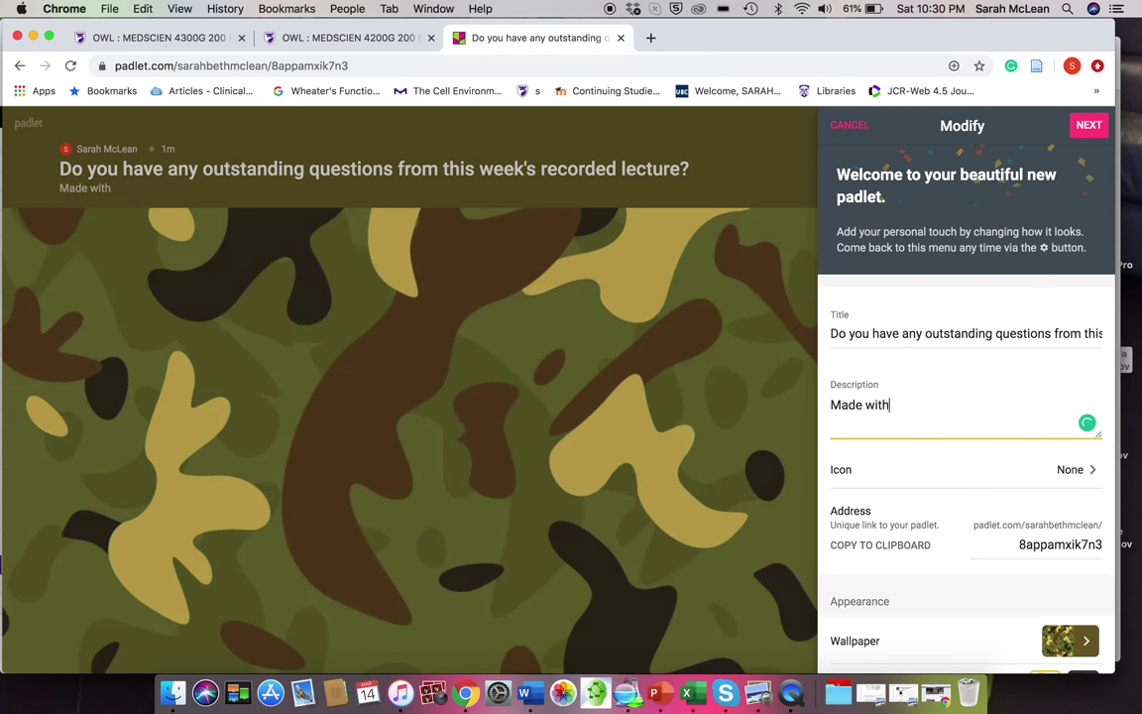
pyautogui.press('BackSpace')
pyautogui.press('BackSpace')
pyautogui.press('BackSpace')
pyautogui.press('BackSpace')
pyautogui.press('BackSpace')
pyautogui.press('BackSpace')
pyautogui.press('BackSpace')
pyautogui.press('BackSpace')
pyautogui.press('BackSpace')
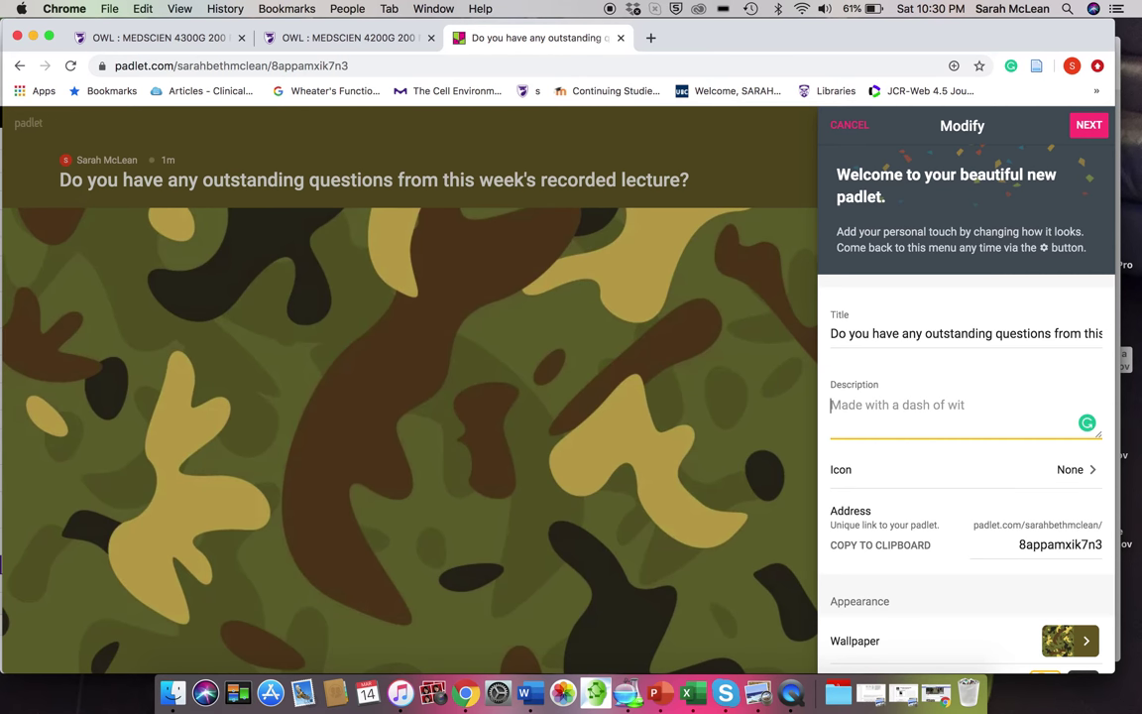
pyautogui.write('Post your quest')
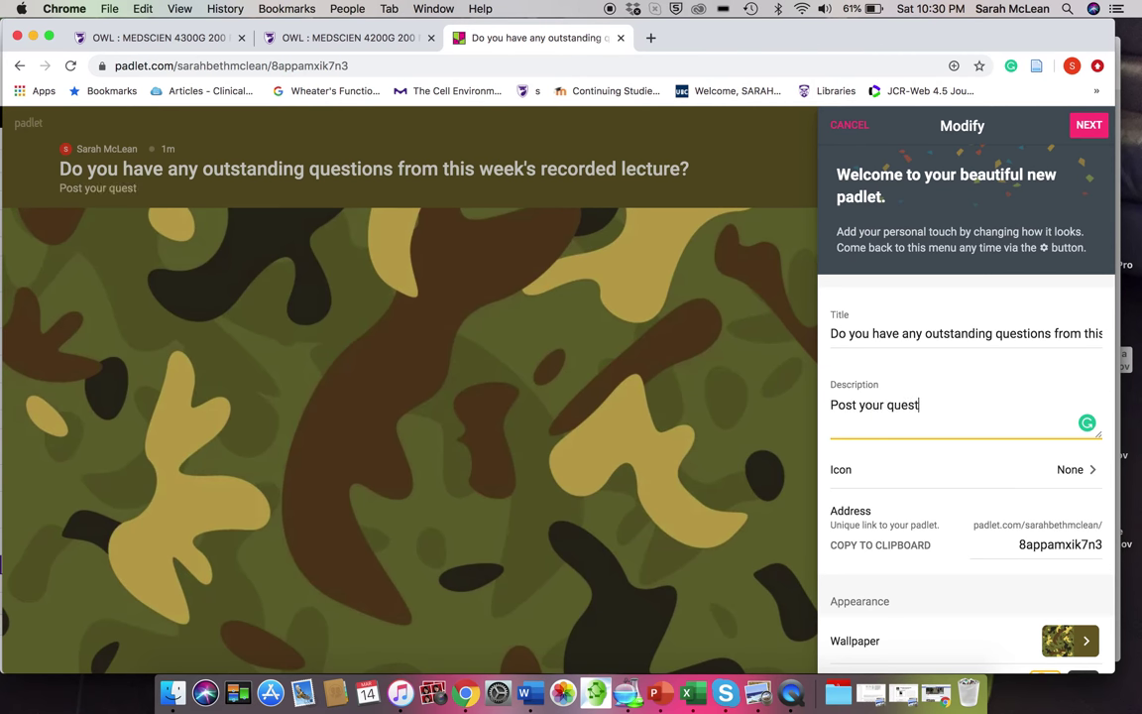
pyautogui.write('ions here.')
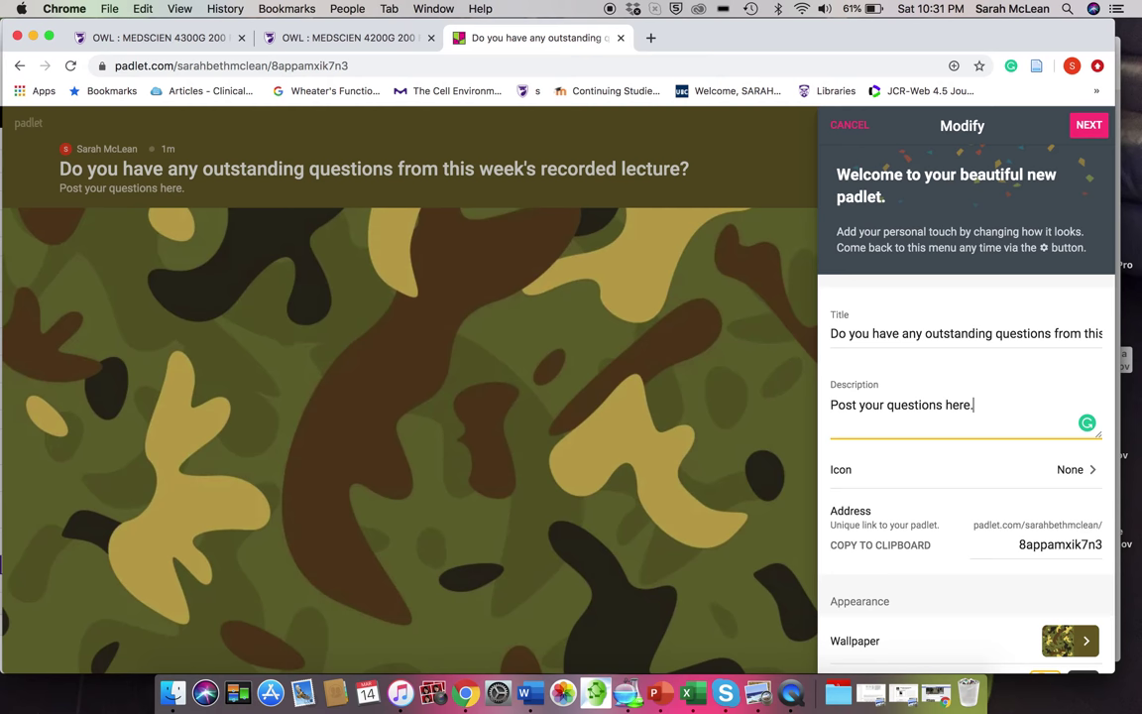
# Change the padlet's wallpaper to the solid orange-red color and return to the main settings.
pyautogui.scroll(-3, 1004, 622)
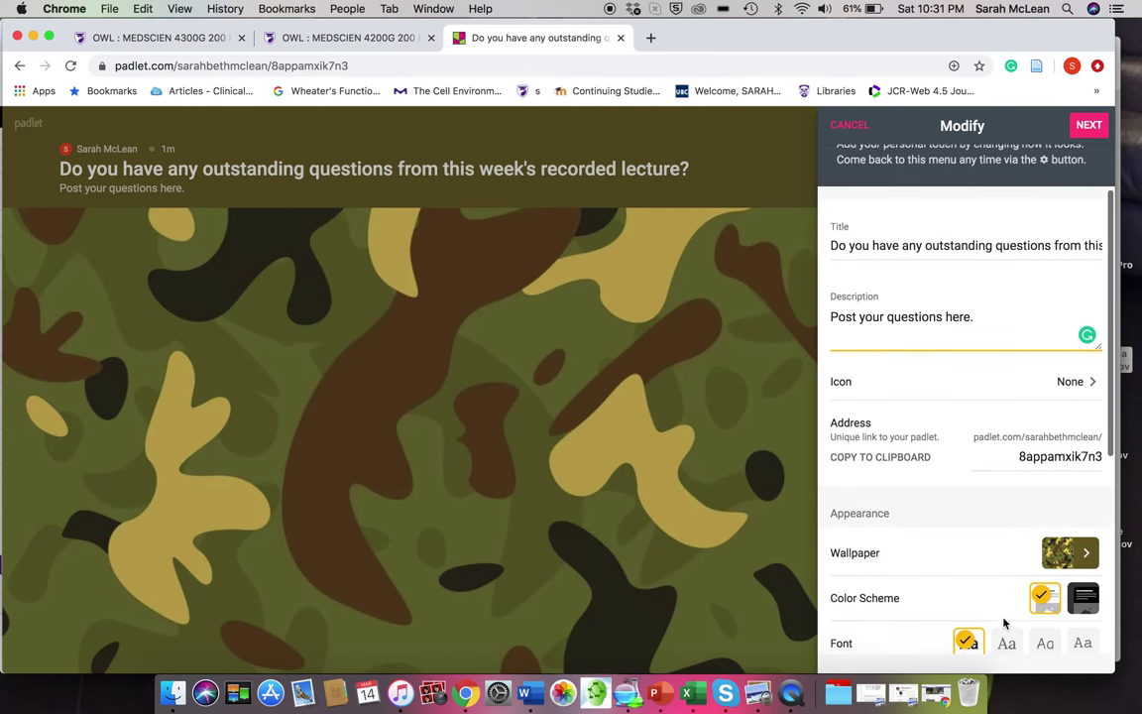
pyautogui.click(1087, 537)
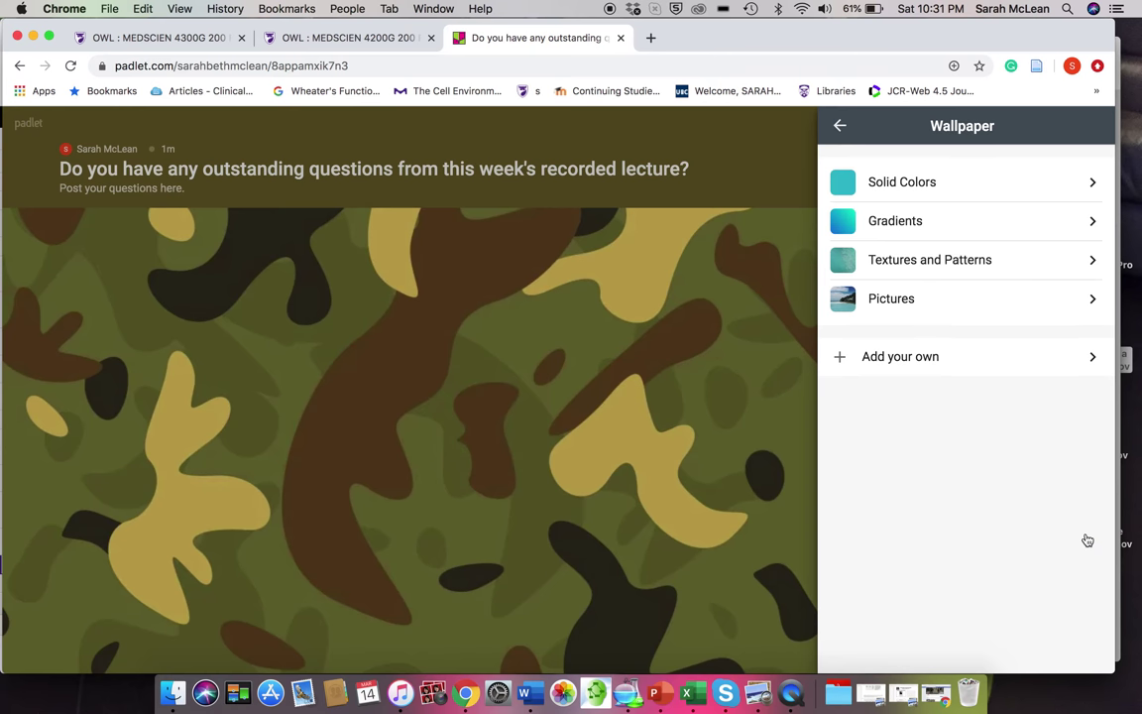
pyautogui.click(938, 185)
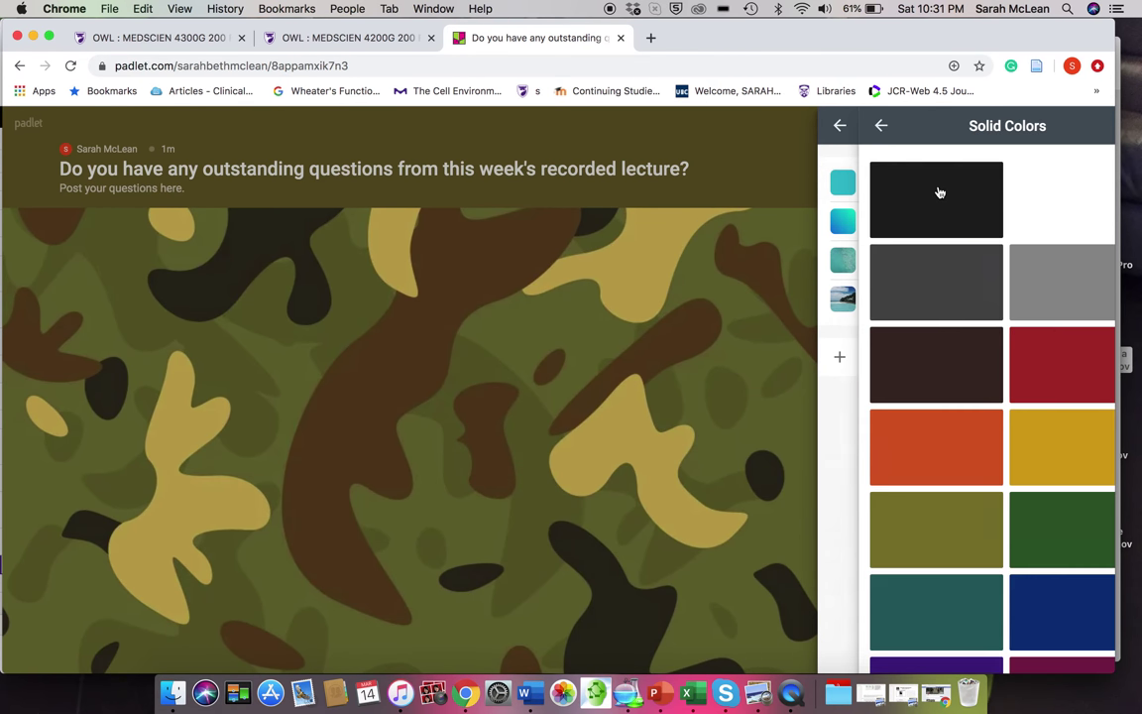
pyautogui.click(913, 459)
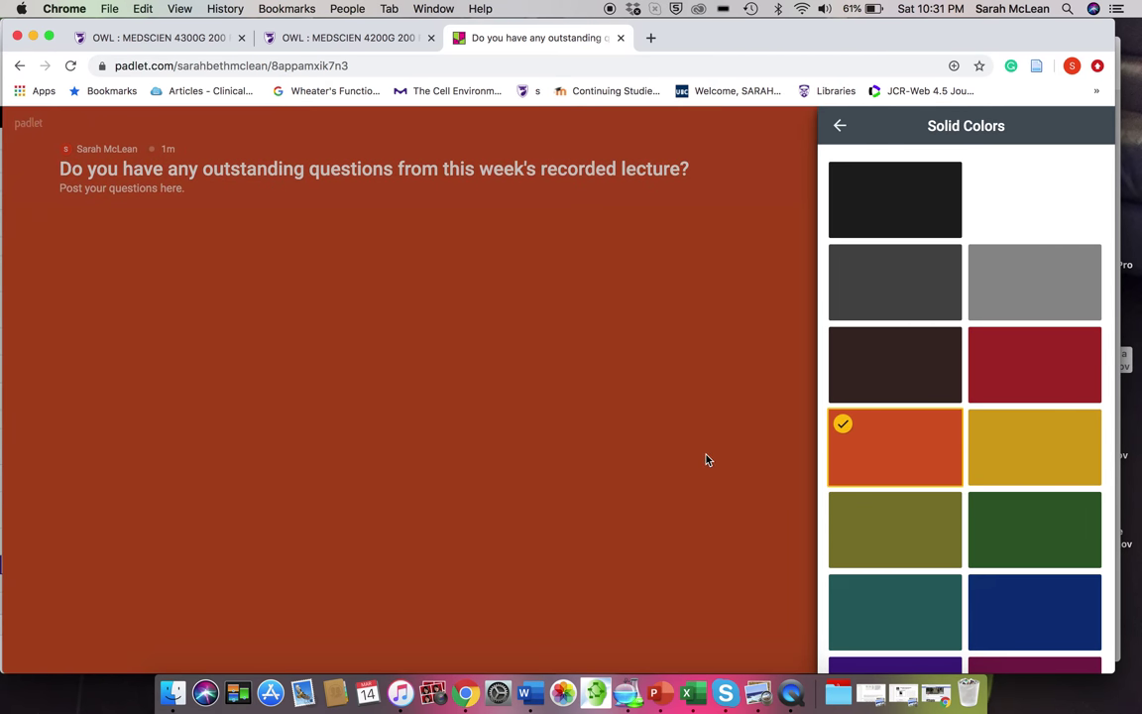
pyautogui.click(840, 127)
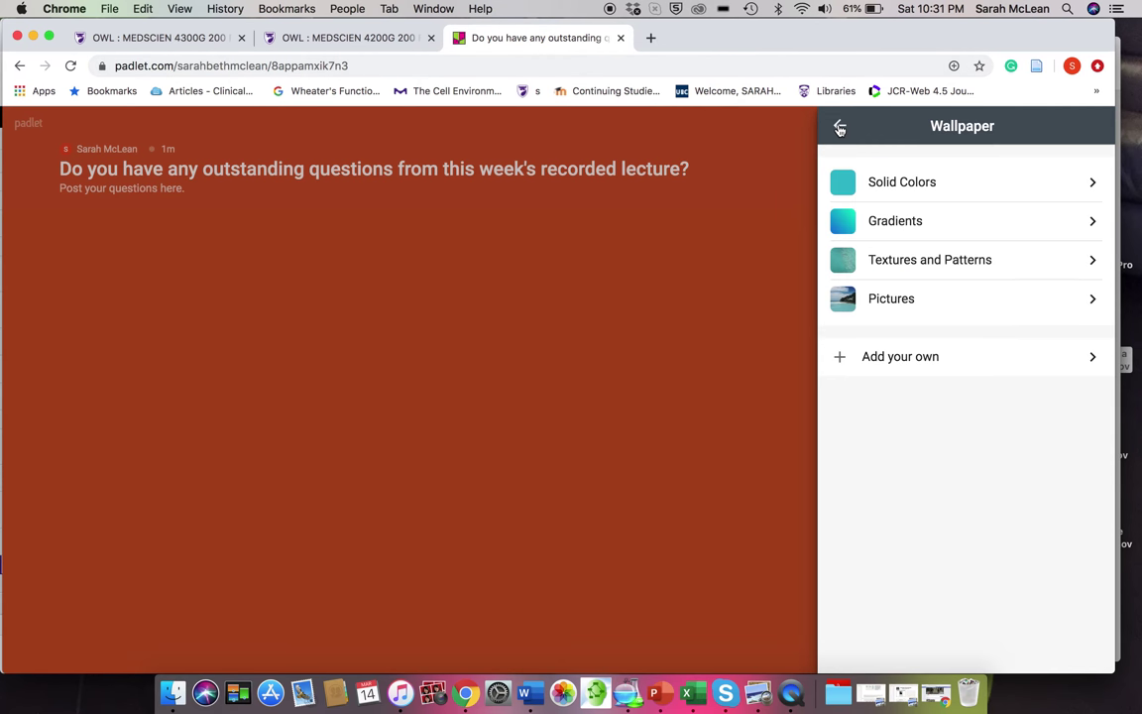
pyautogui.click(840, 125)
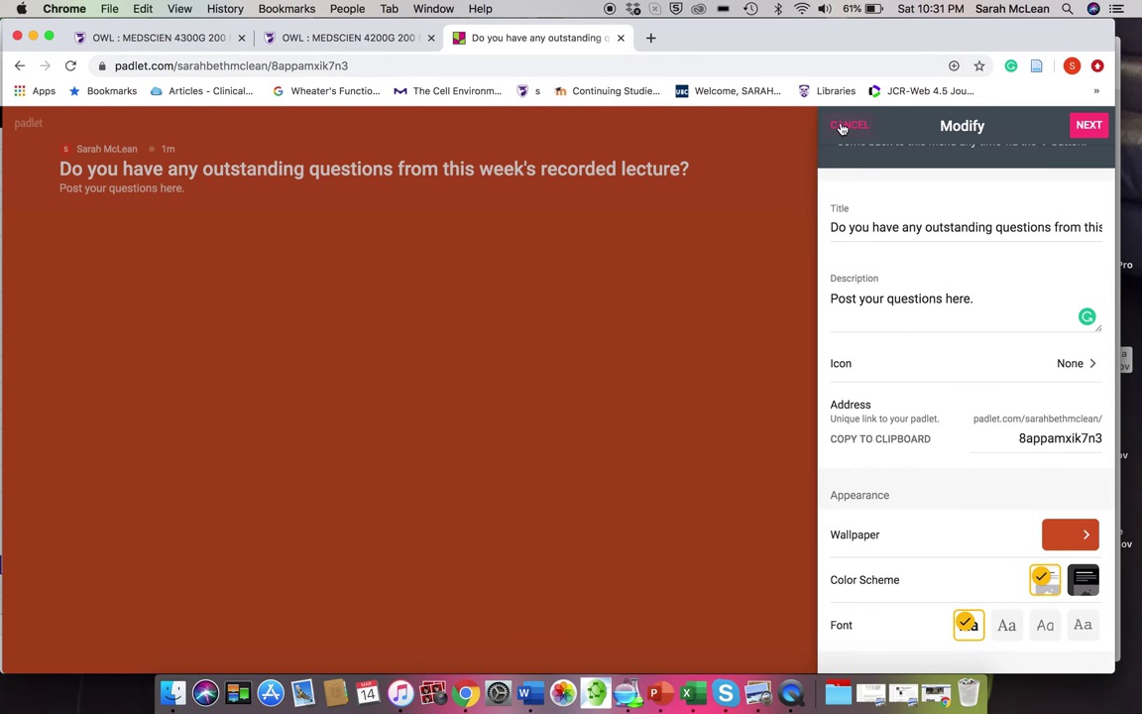
# Allow viewers to comment on posts in the new padlet, and close its settings.
pyautogui.scroll(-5, 964, 436)
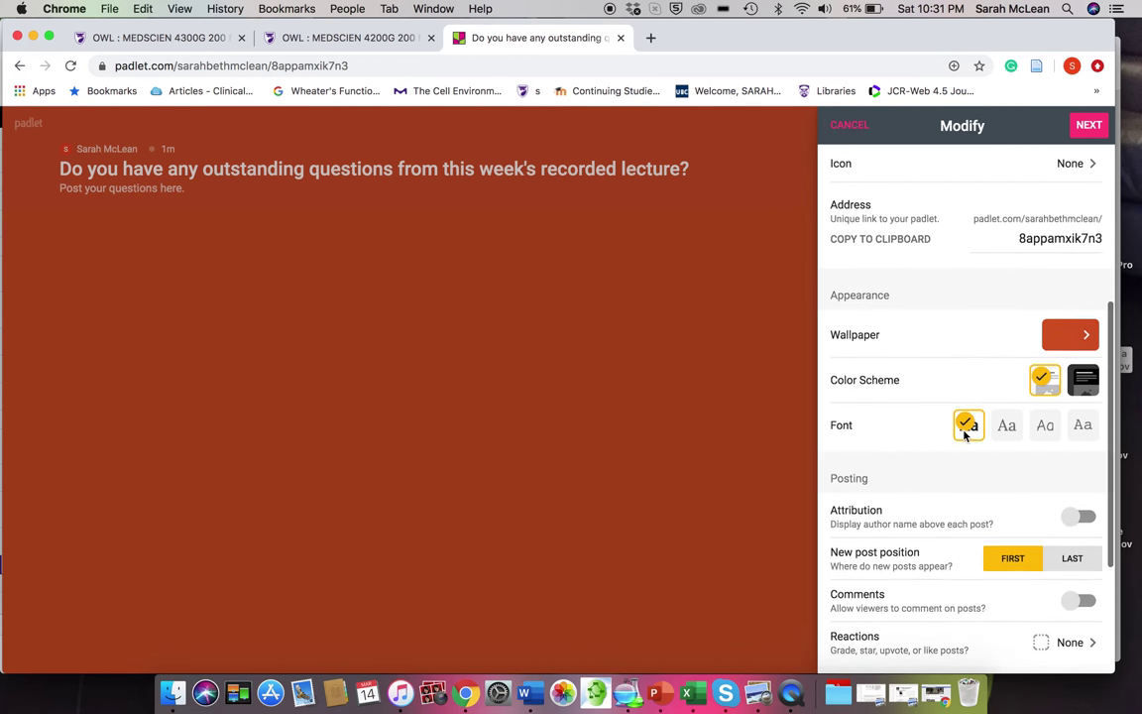
pyautogui.scroll(-2, 964, 437)
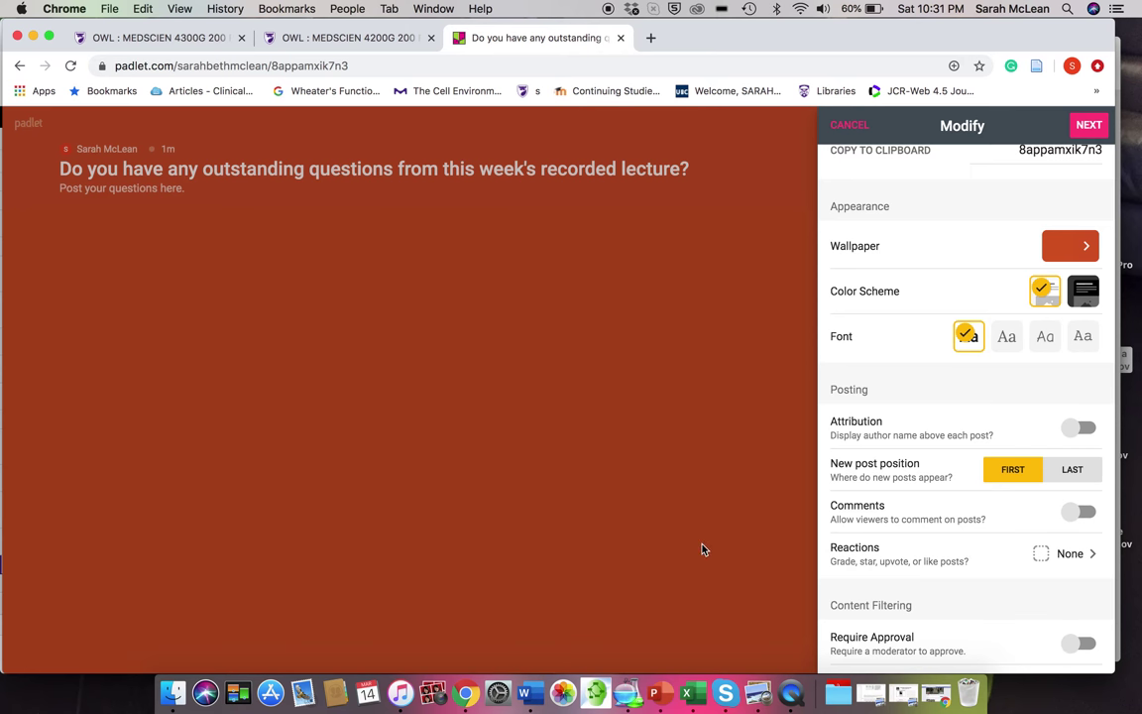
pyautogui.click(1074, 515)
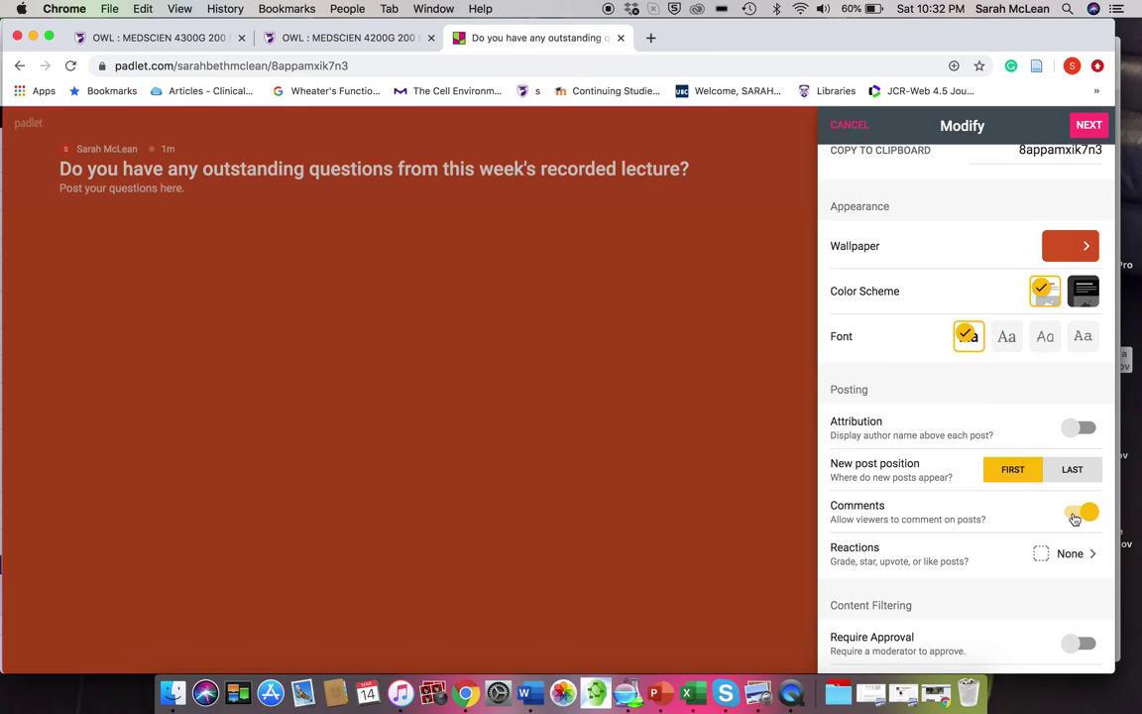
pyautogui.scroll(-3, 1074, 518)
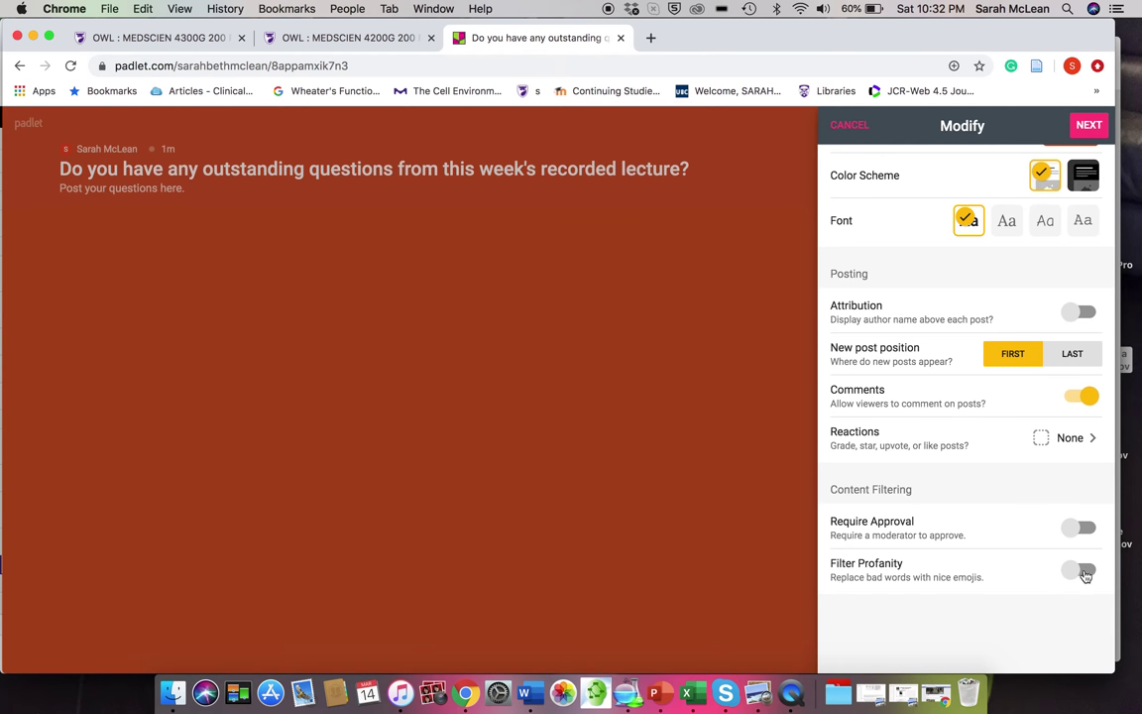
pyautogui.click(1086, 127)
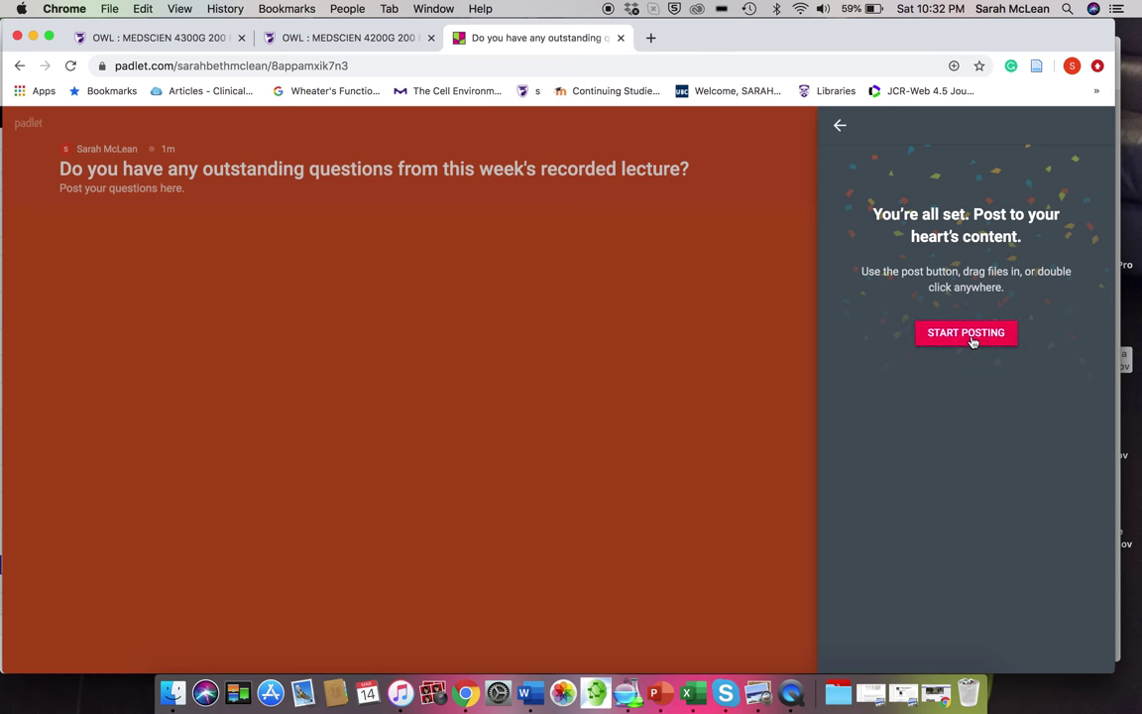
pyautogui.click(840, 126)
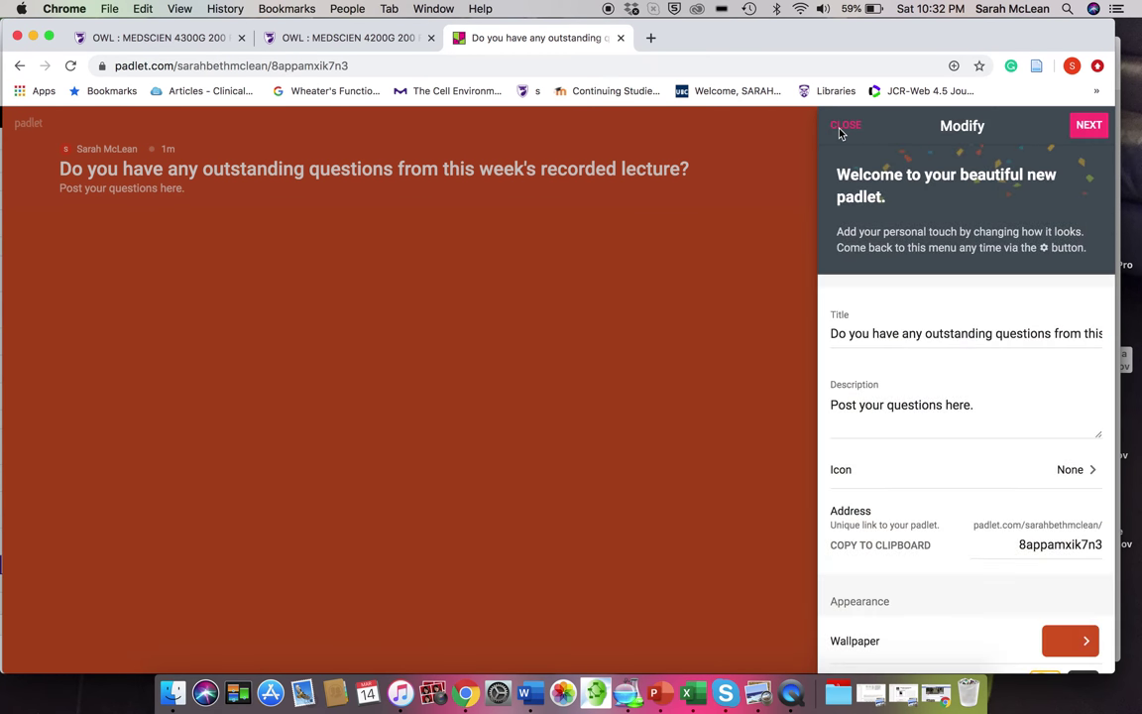
pyautogui.click(843, 127)
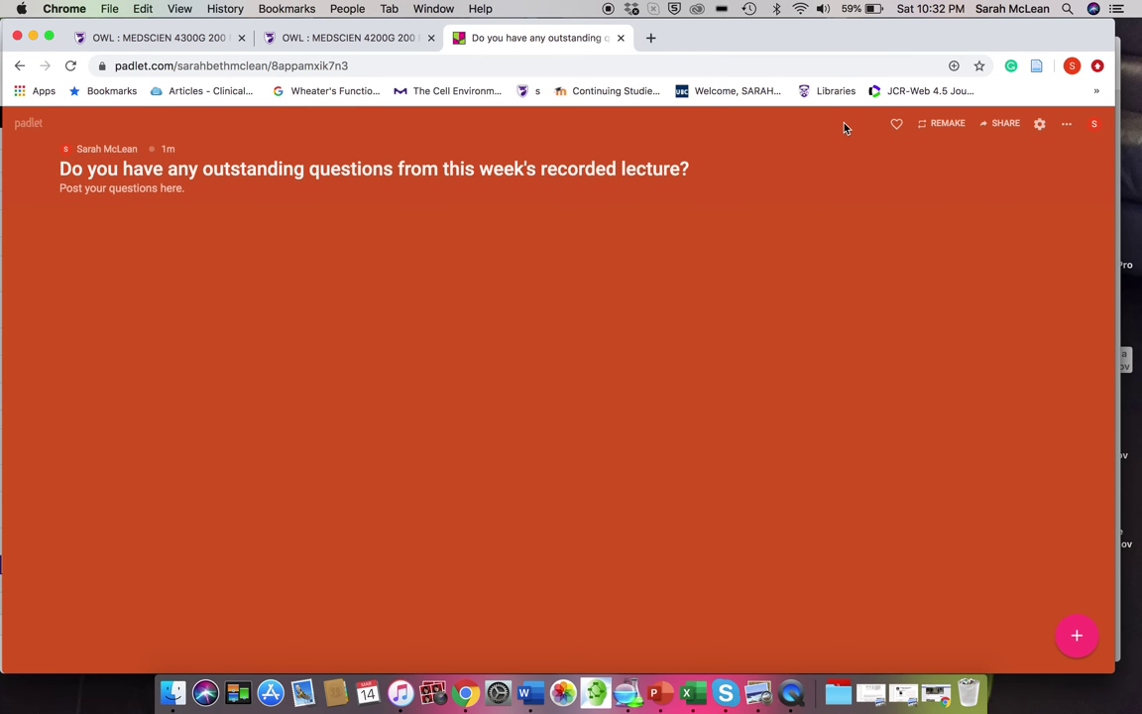
# Open the padlet's sharing options and examine the member, privacy, link-sharing and export choices.
pyautogui.click(1001, 124)
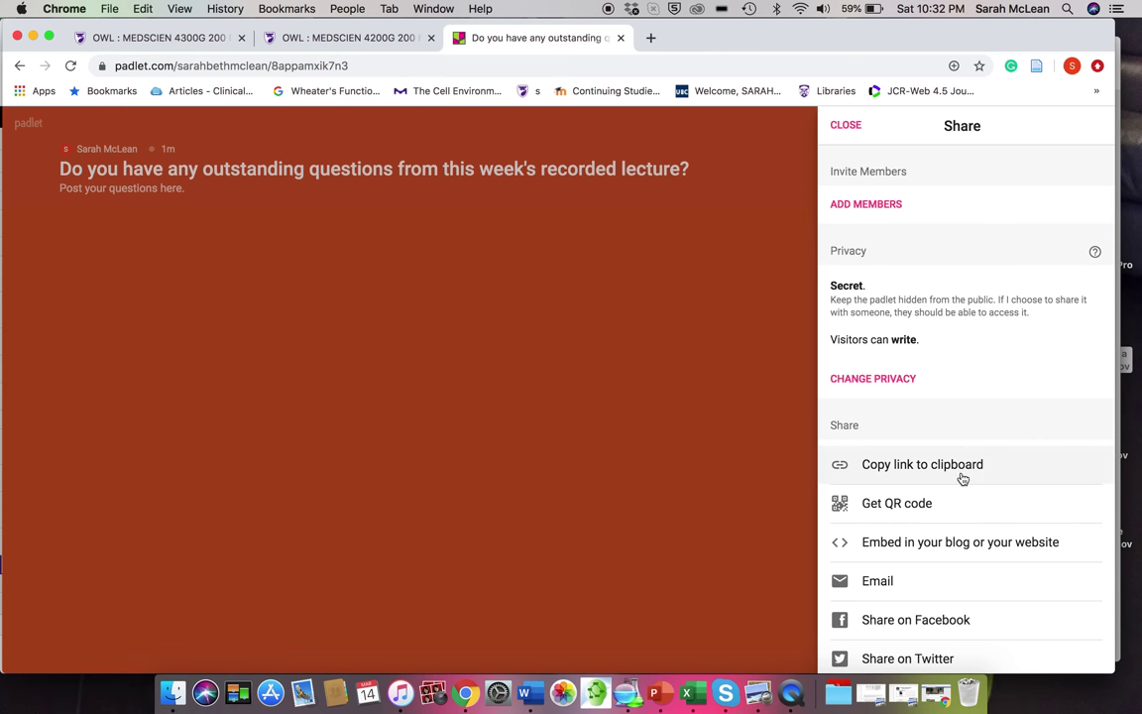
pyautogui.scroll(-2, 961, 479)
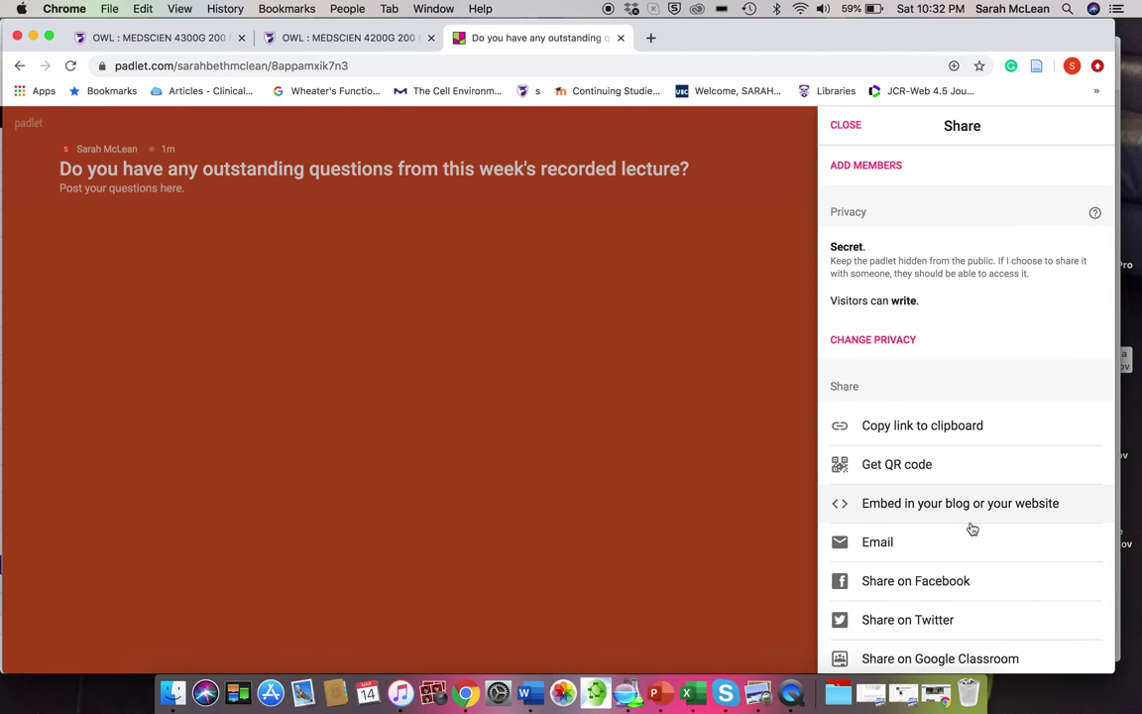
pyautogui.scroll(-3, 931, 521)
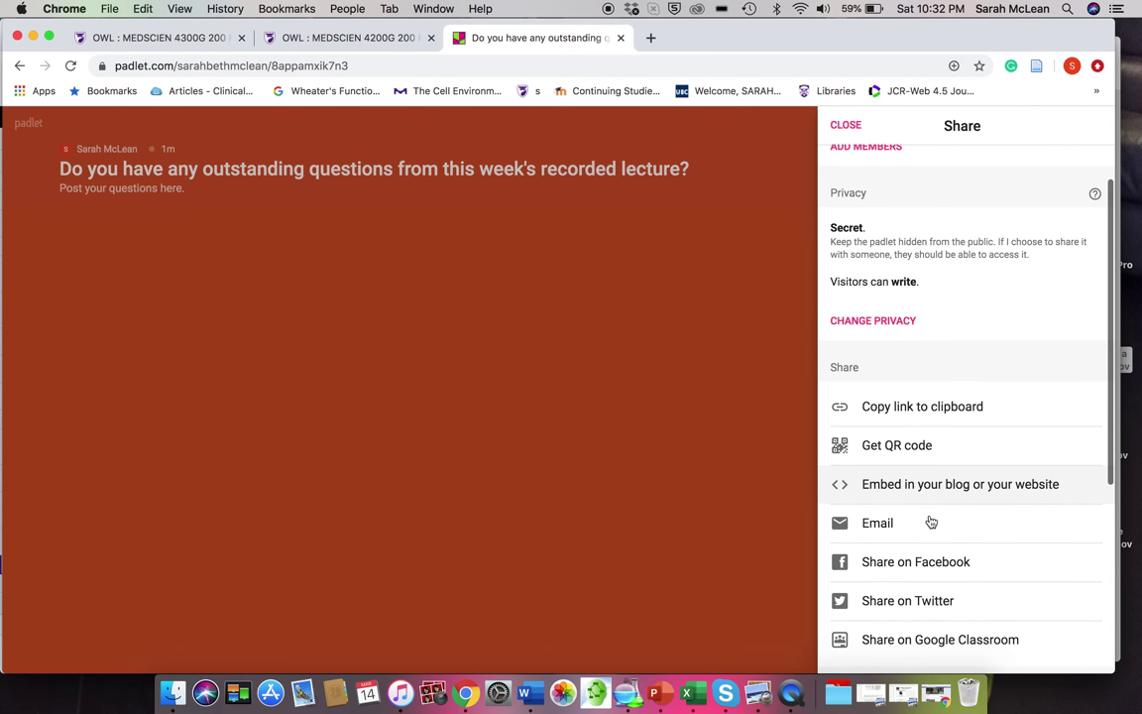
pyautogui.scroll(-8, 932, 522)
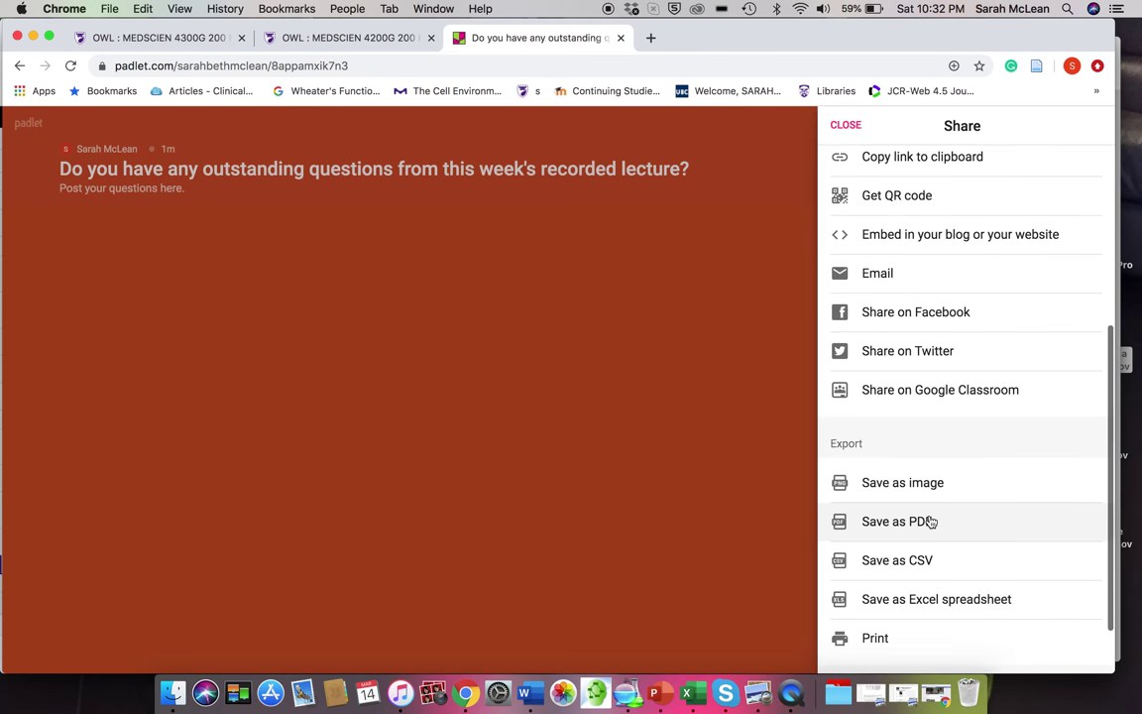
pyautogui.scroll(3, 931, 522)
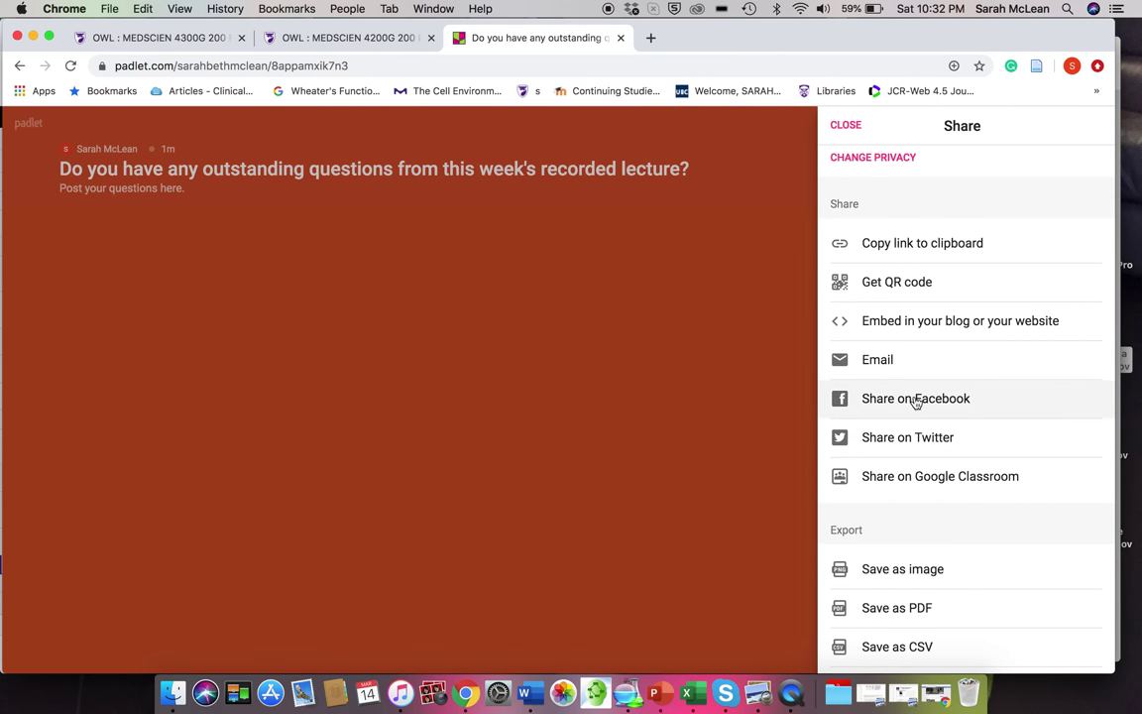
pyautogui.scroll(5, 942, 412)
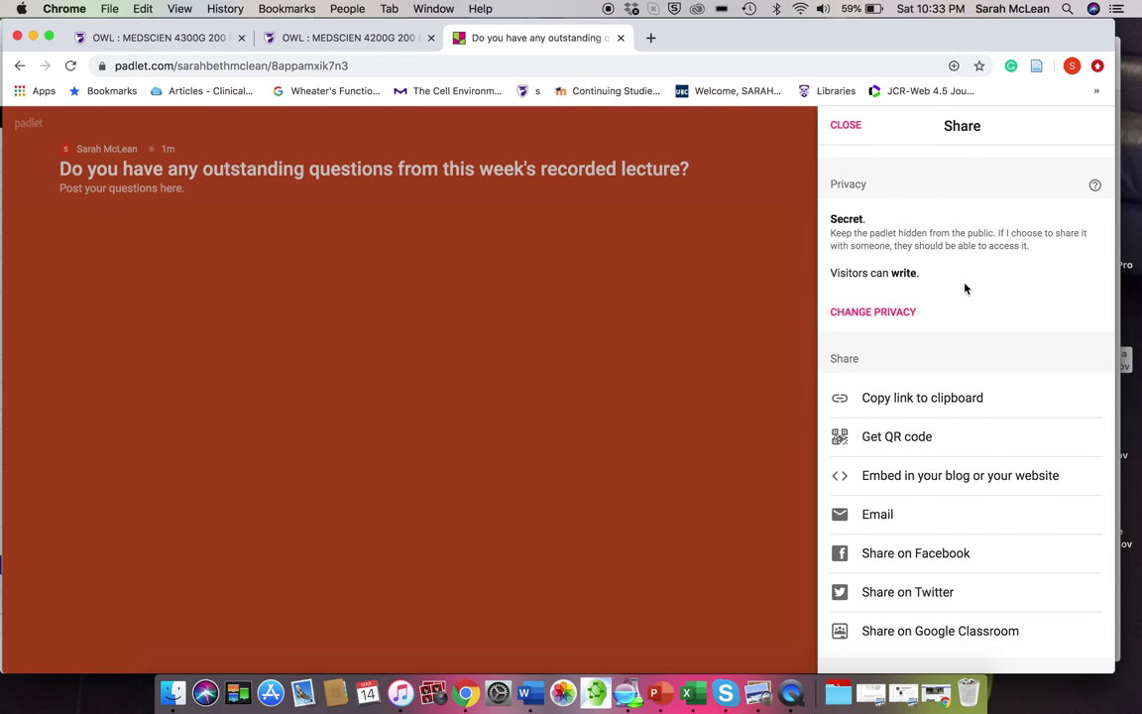
pyautogui.scroll(2, 964, 287)
pyautogui.scroll(1, 859, 321)
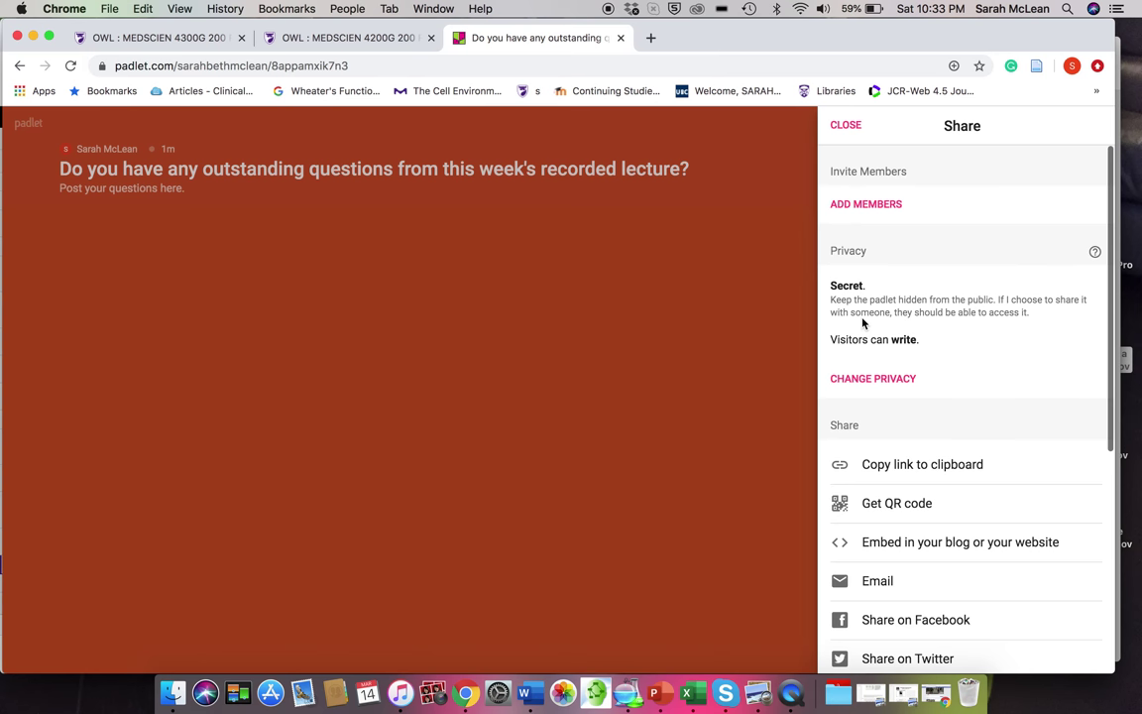
pyautogui.scroll(-1, 910, 326)
pyautogui.scroll(-1, 910, 326)
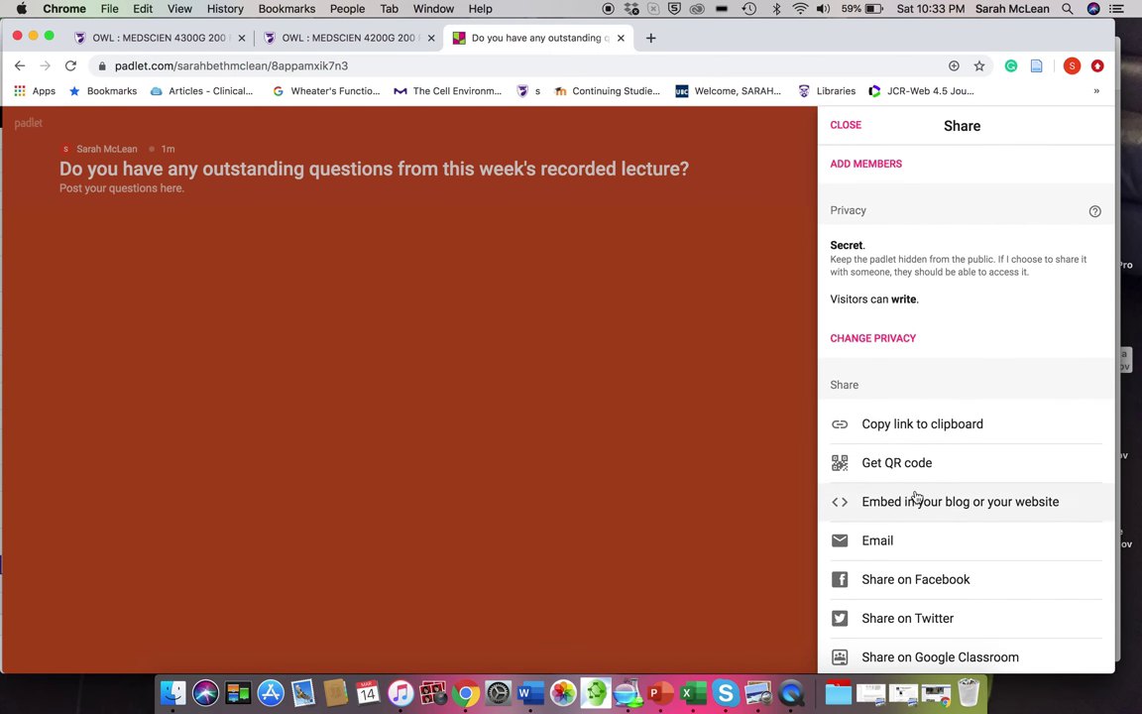
pyautogui.scroll(-1, 918, 499)
pyautogui.scroll(2, 917, 498)
pyautogui.scroll(1, 917, 498)
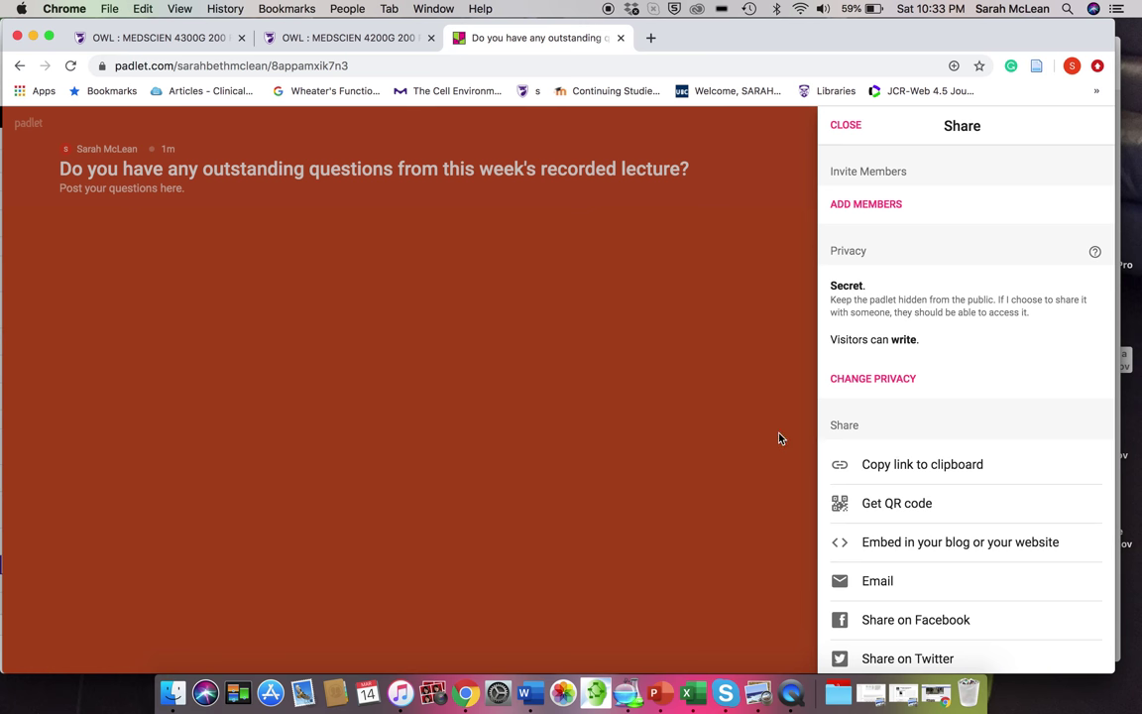
# Copy the padlet's link and open the SES and inflammation page in the MEDSCIEN 4200G course site on OWL.
pyautogui.click(887, 475)
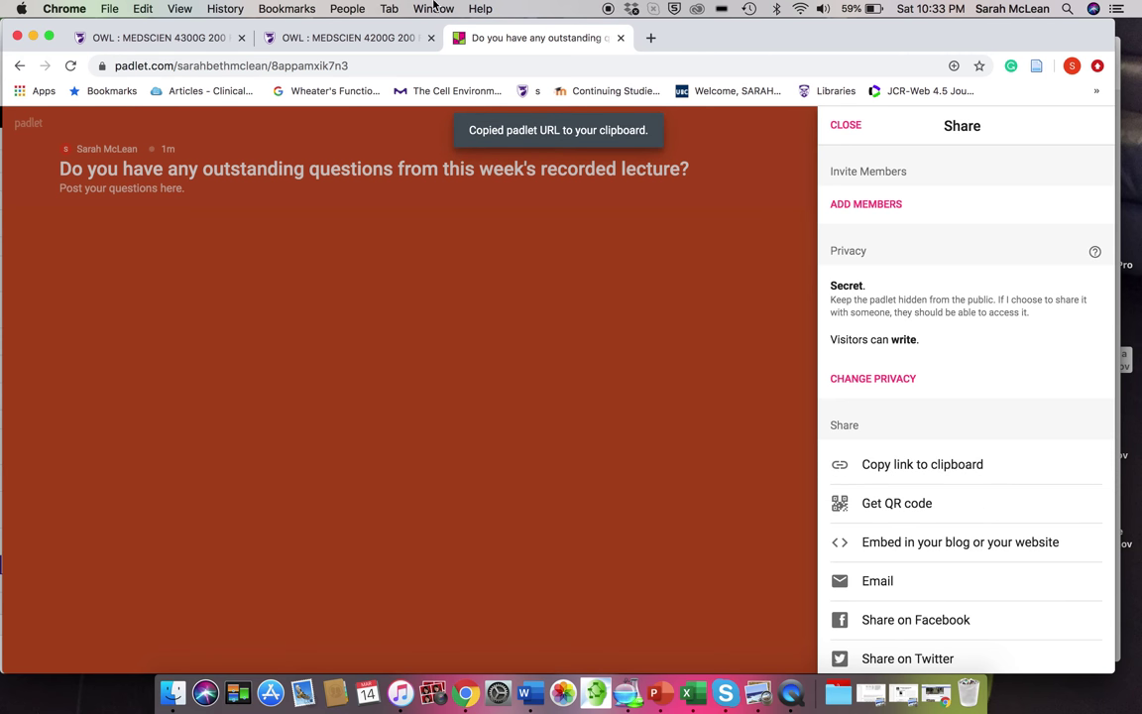
pyautogui.click(367, 41)
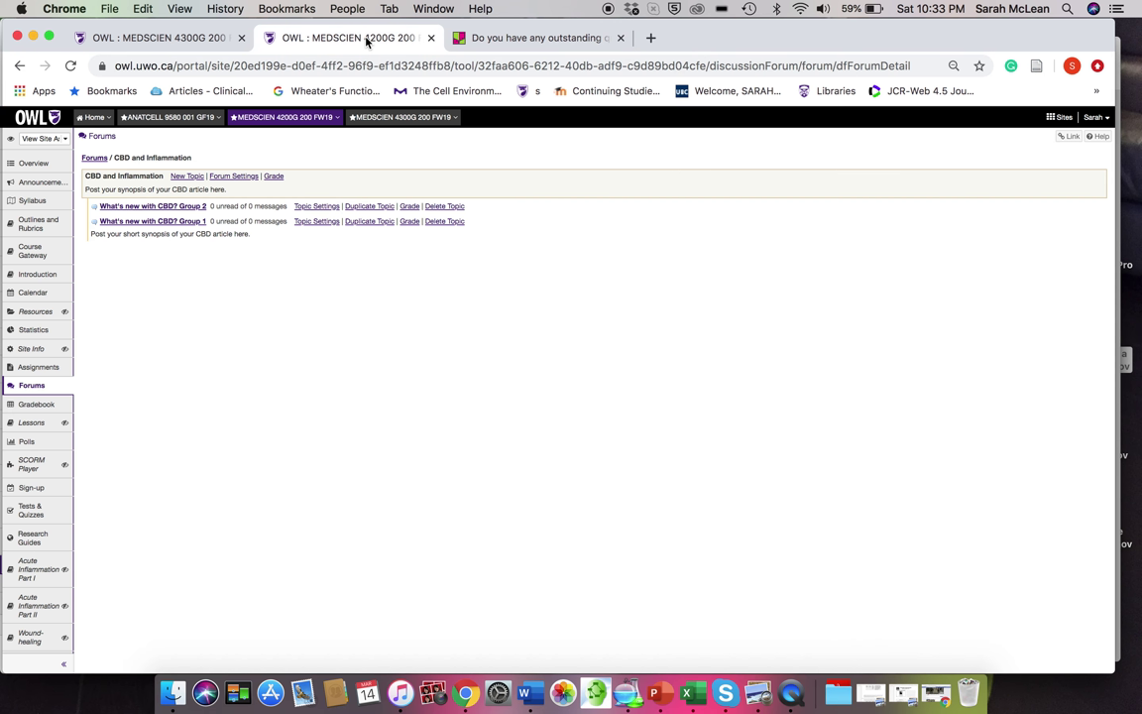
pyautogui.scroll(-2, 39, 262)
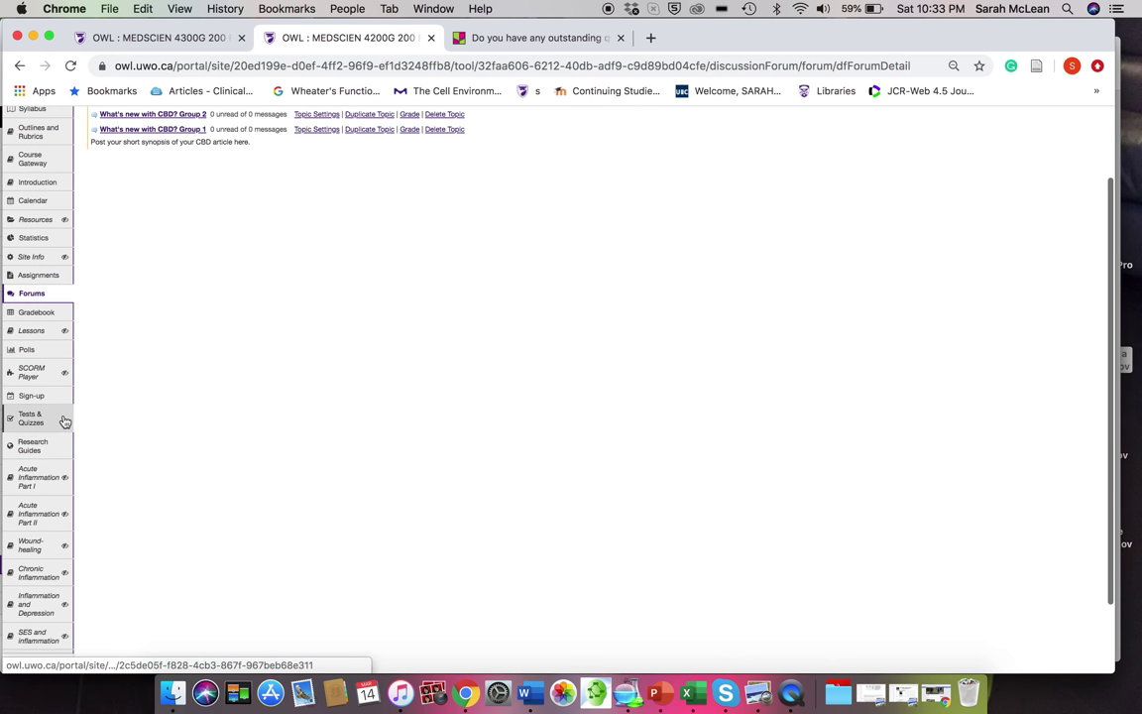
pyautogui.scroll(-2, 38, 501)
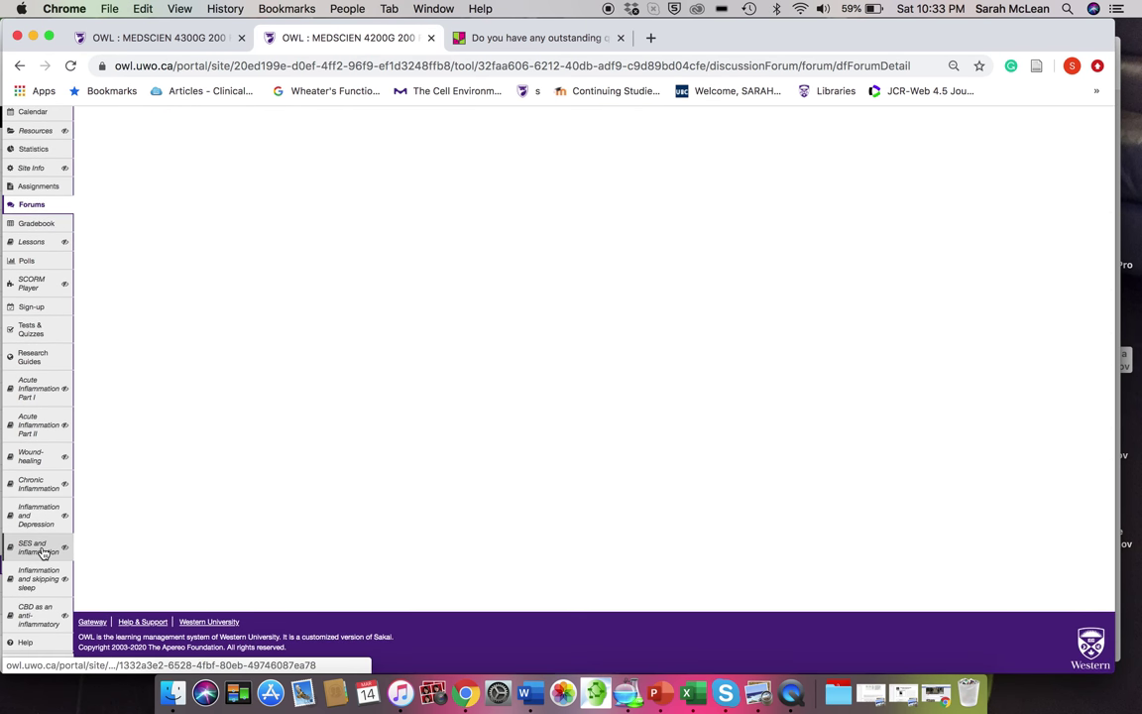
pyautogui.click(40, 548)
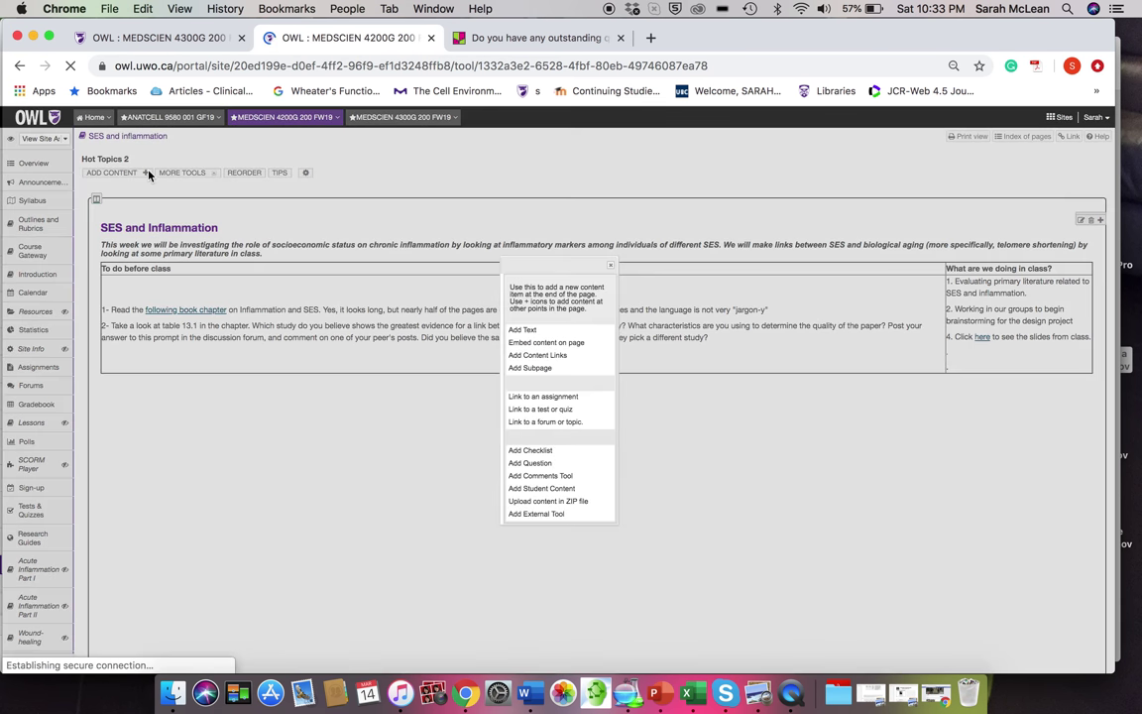
# Add a content link to the SES and inflammation page using the copied padlet URL, and save it.
pyautogui.click(139, 173)
pyautogui.click(532, 359)
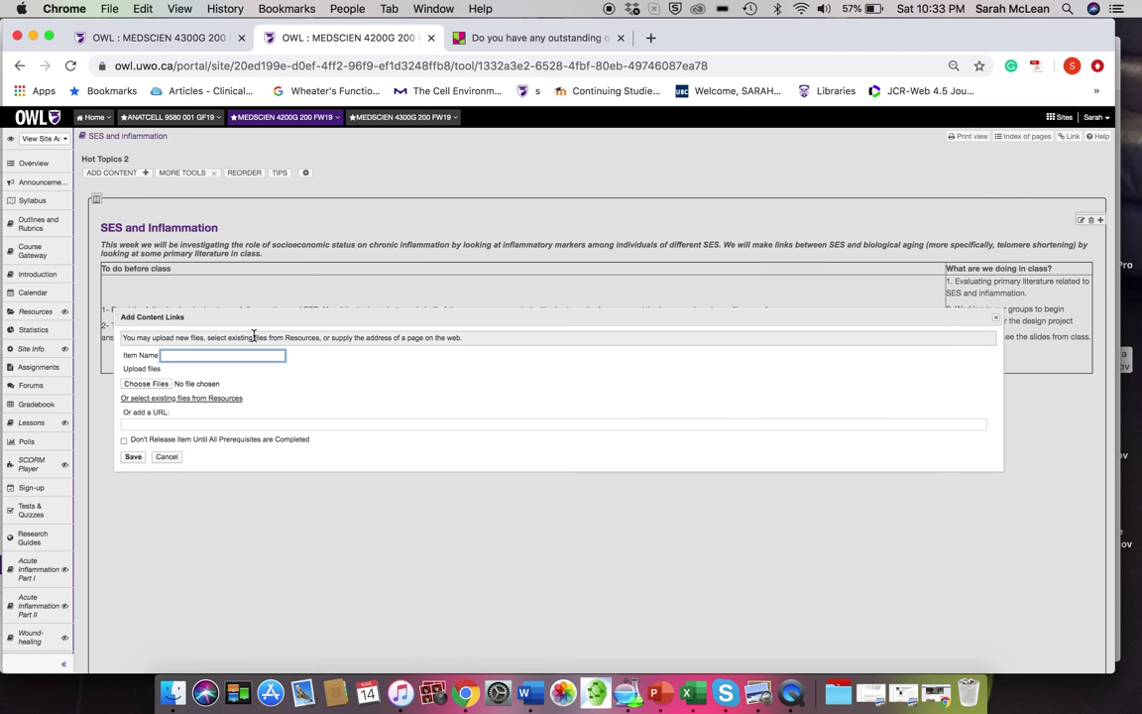
pyautogui.click(183, 426)
pyautogui.press('super+v')
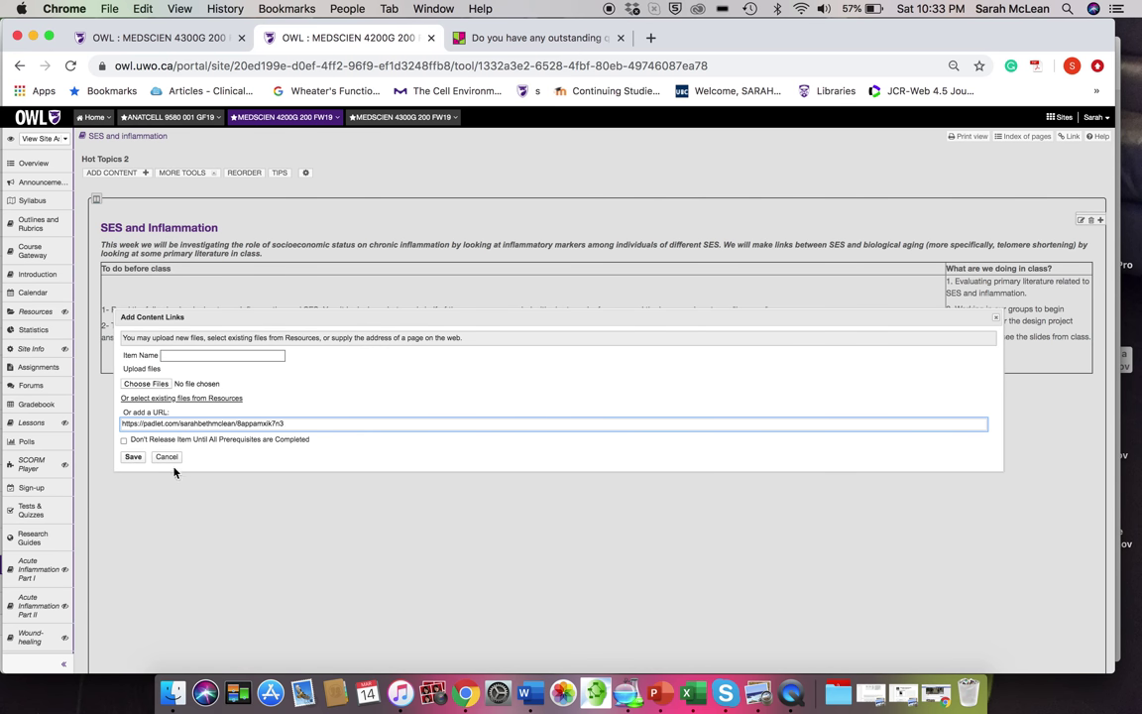
pyautogui.click(133, 457)
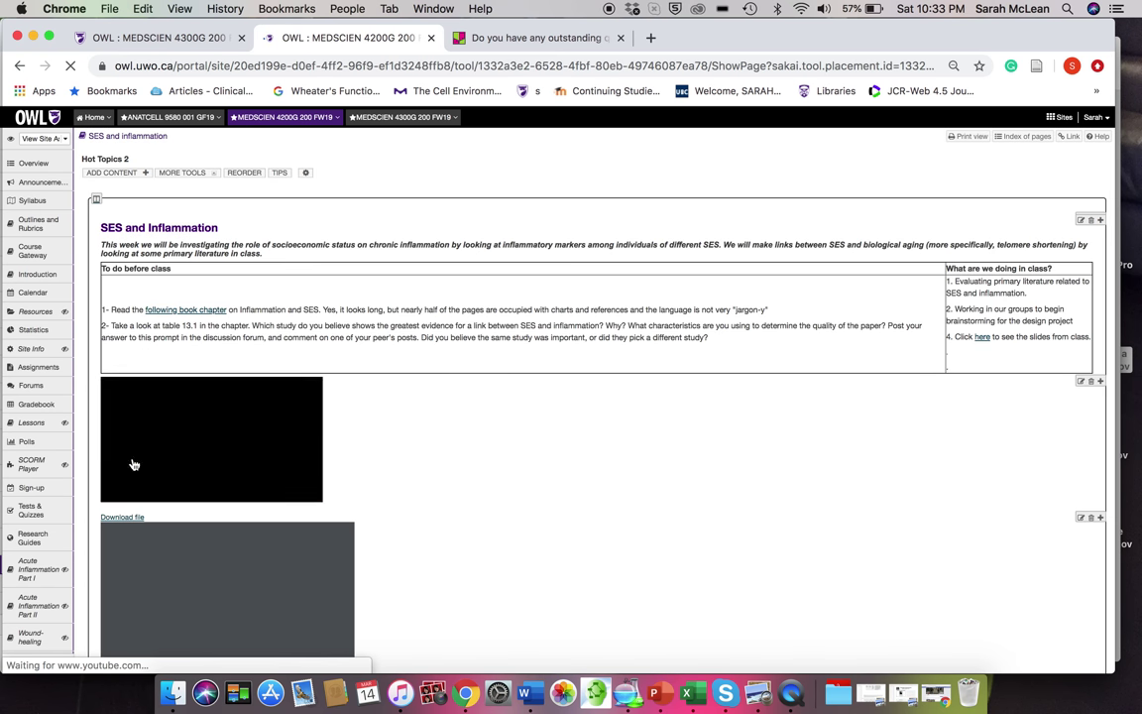
# Open the padlet from its new link at the end of the course page to check that it works.
pyautogui.scroll(-5, 159, 496)
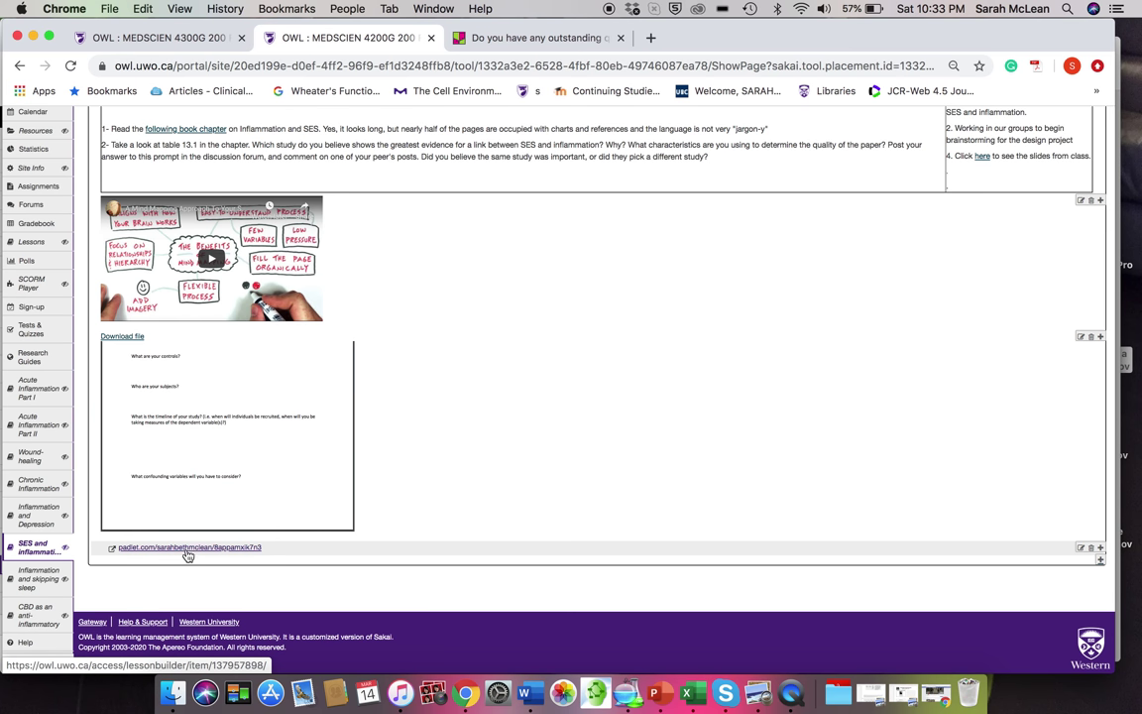
pyautogui.click(187, 554)
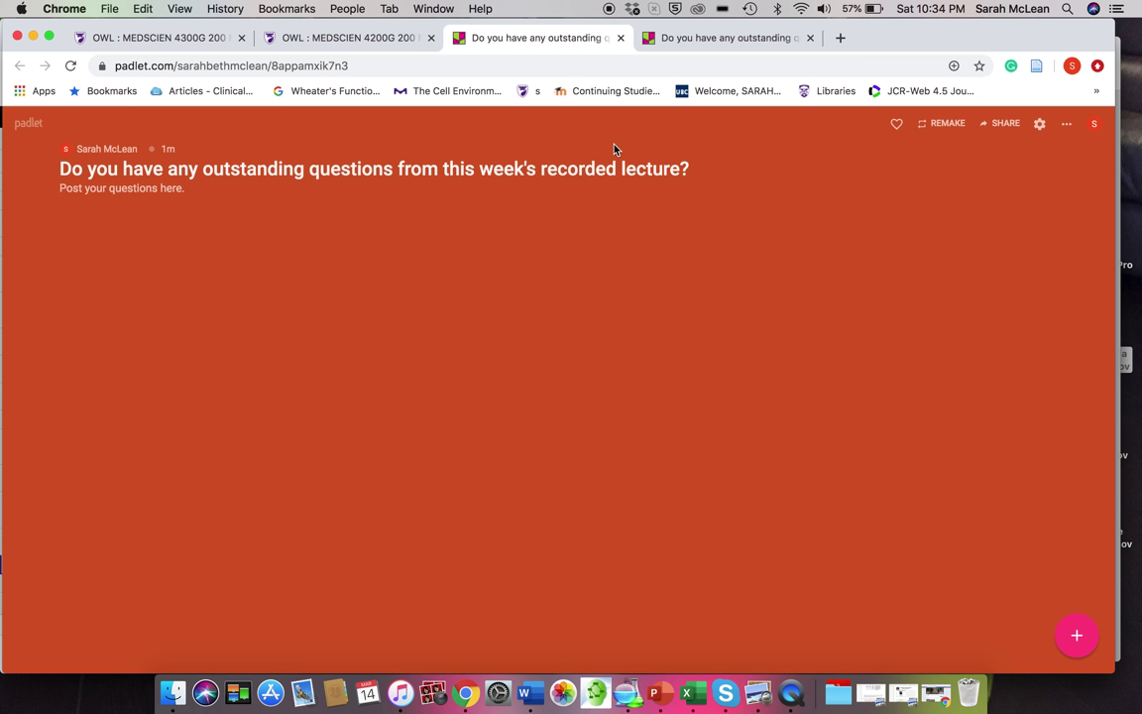
pyautogui.click(369, 36)
pyautogui.click(522, 40)
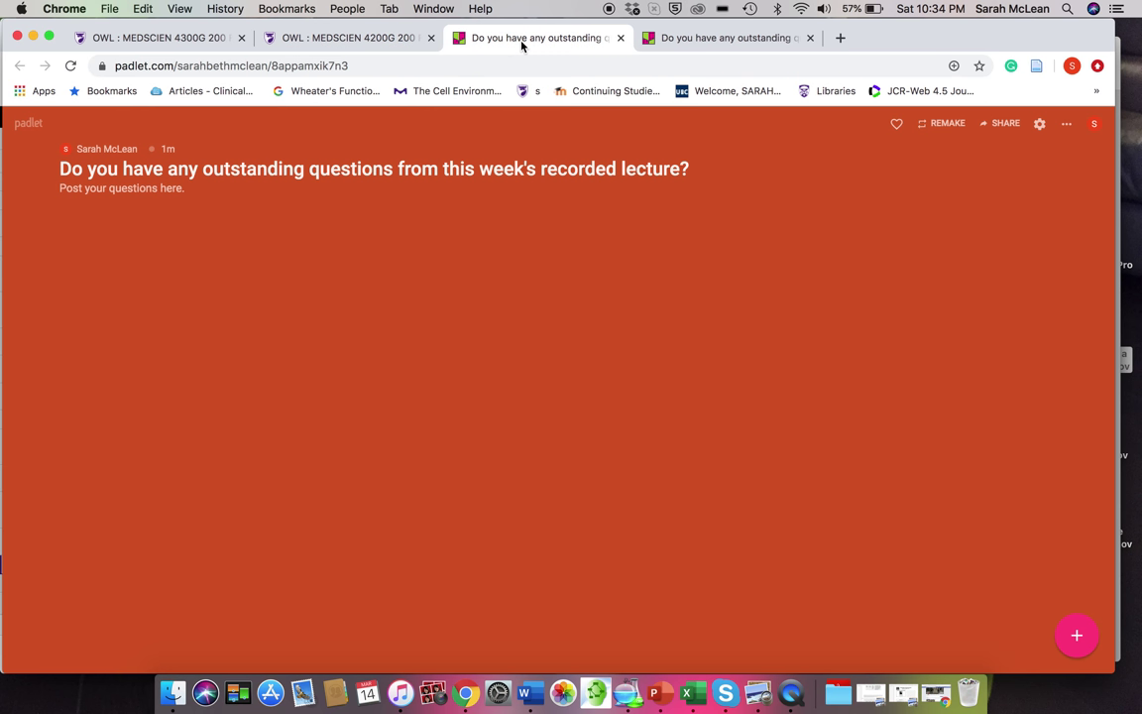